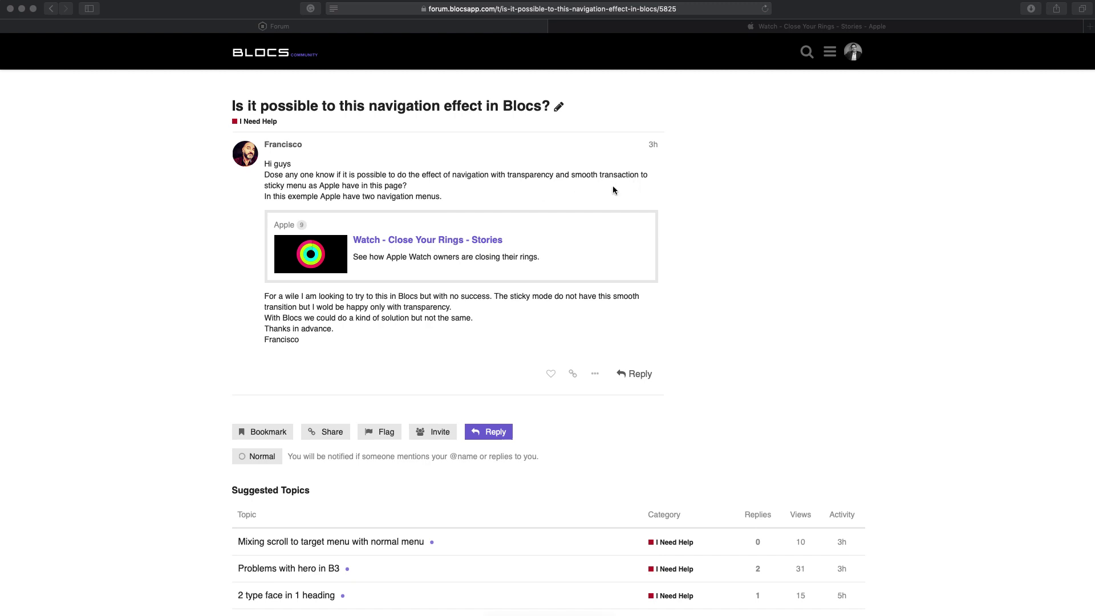
Step: Go to Apple's Close Your Rings stories page and scroll through its video hero and sticky navigation
{"action": "left_click", "coordinate": [729, 26]}
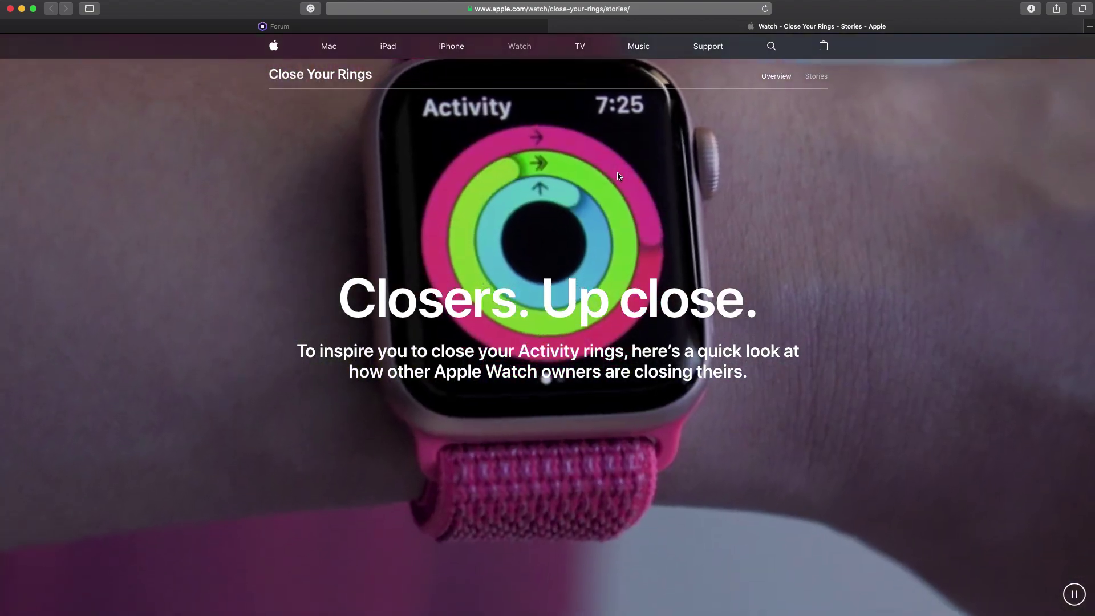
{"action": "scroll", "coordinate": [619, 176], "scroll_direction": "down", "scroll_amount": 6}
{"action": "scroll", "coordinate": [628, 160], "scroll_direction": "up", "scroll_amount": 6}
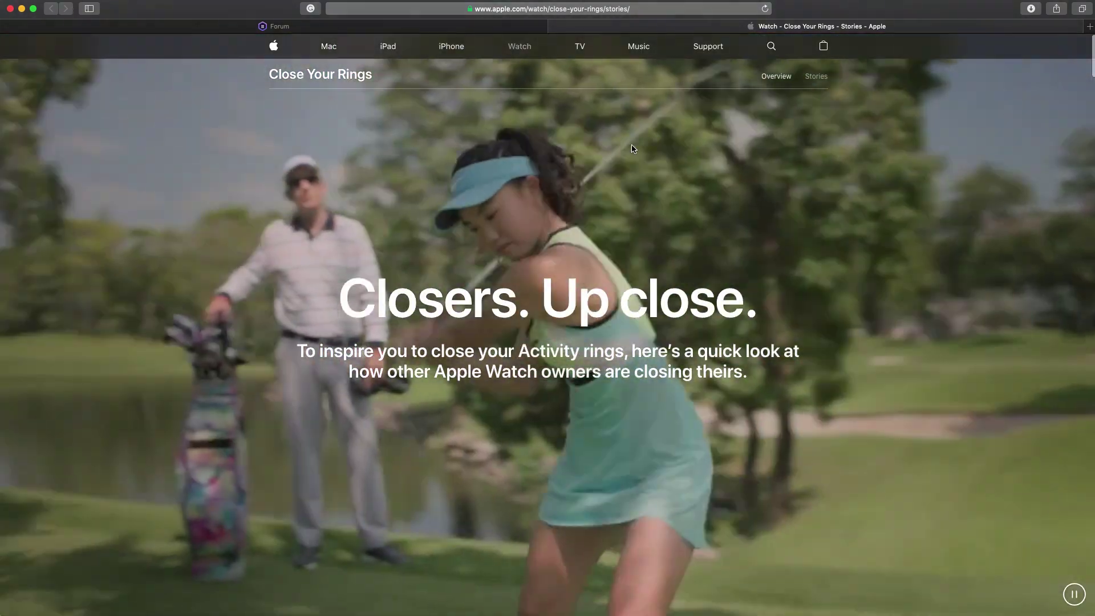
{"action": "scroll", "coordinate": [642, 153], "scroll_direction": "down", "scroll_amount": 5}
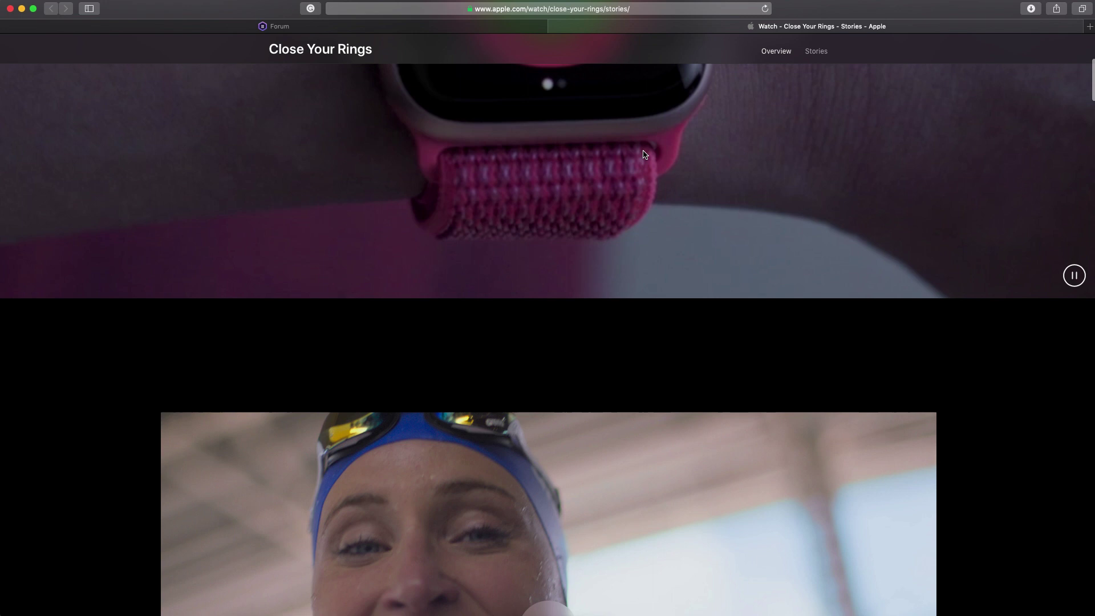
{"action": "scroll", "coordinate": [645, 154], "scroll_direction": "down", "scroll_amount": 9}
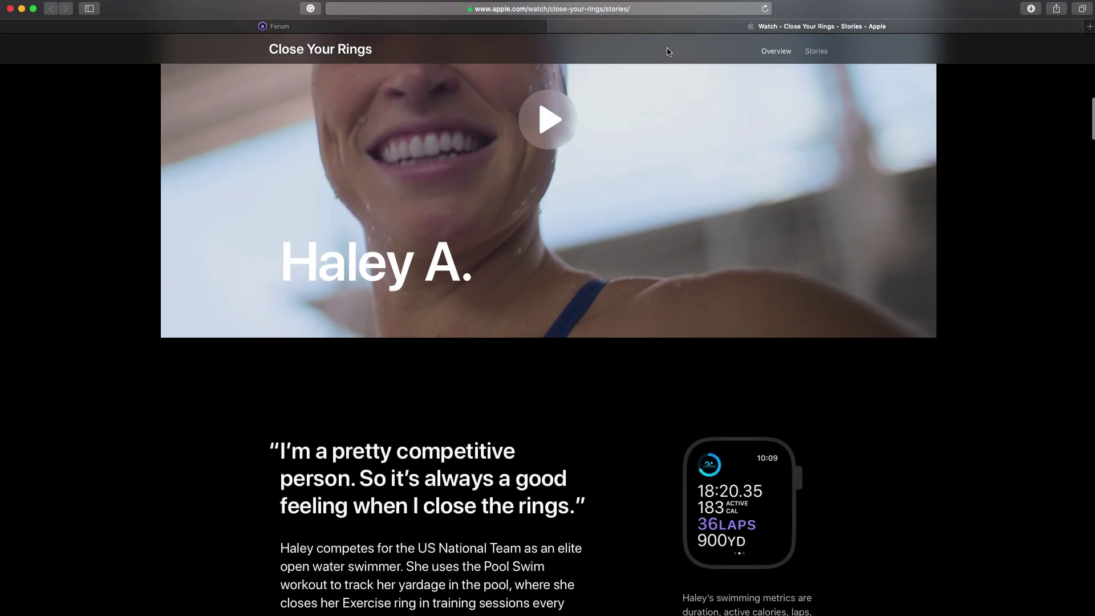
{"action": "scroll", "coordinate": [682, 56], "scroll_direction": "up", "scroll_amount": 1}
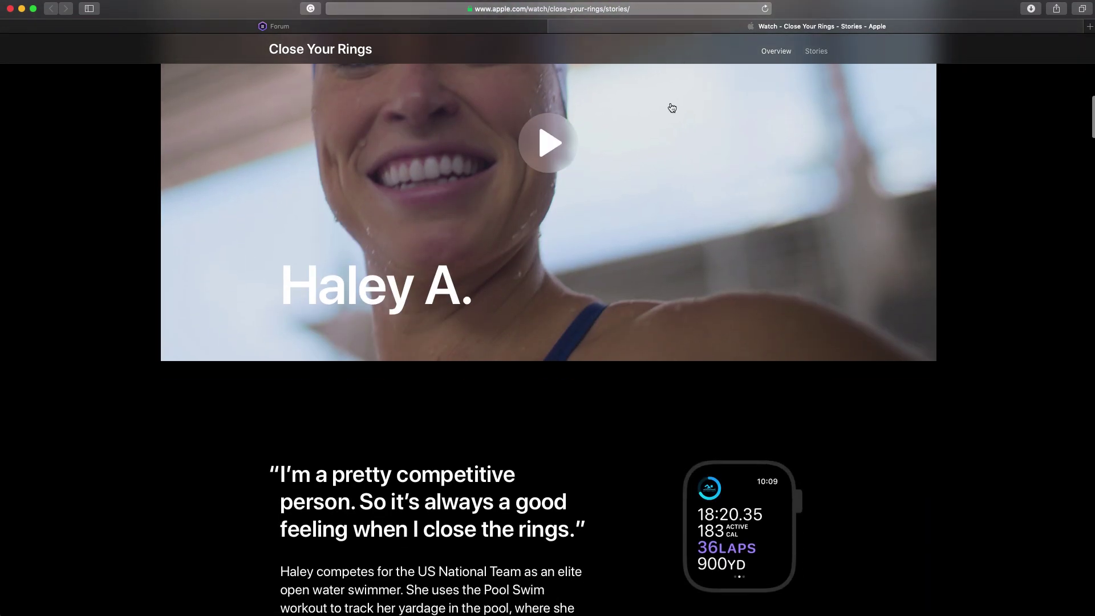
{"action": "scroll", "coordinate": [672, 108], "scroll_direction": "up", "scroll_amount": 15}
{"action": "scroll", "coordinate": [672, 108], "scroll_direction": "down", "scroll_amount": 1}
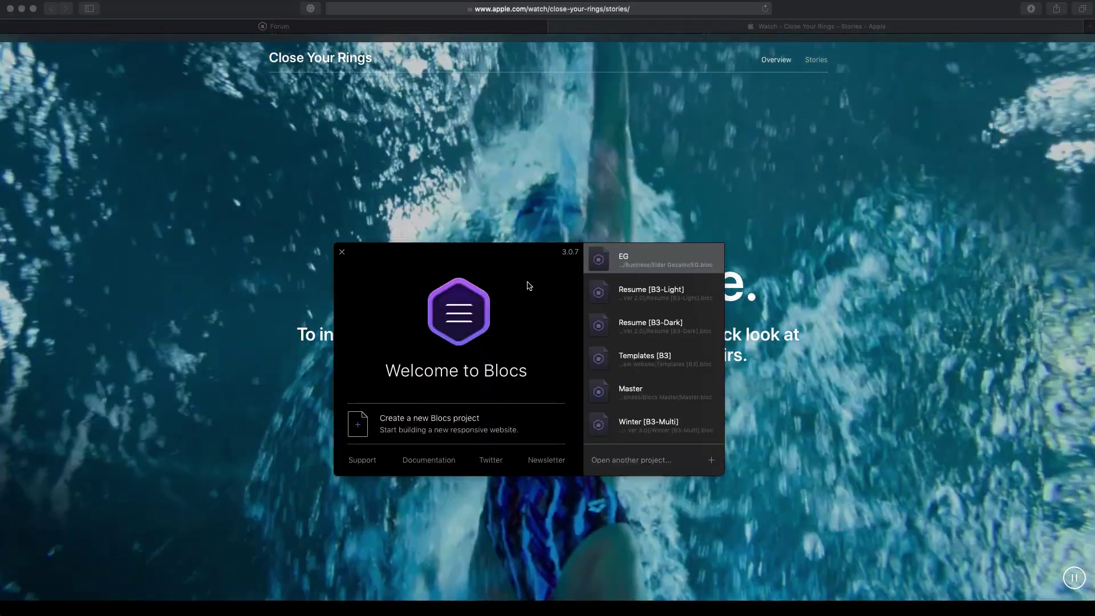
Step: Create a new Empty Page project with a single-column bloc, then duplicate it
{"action": "key", "text": "super+n"}
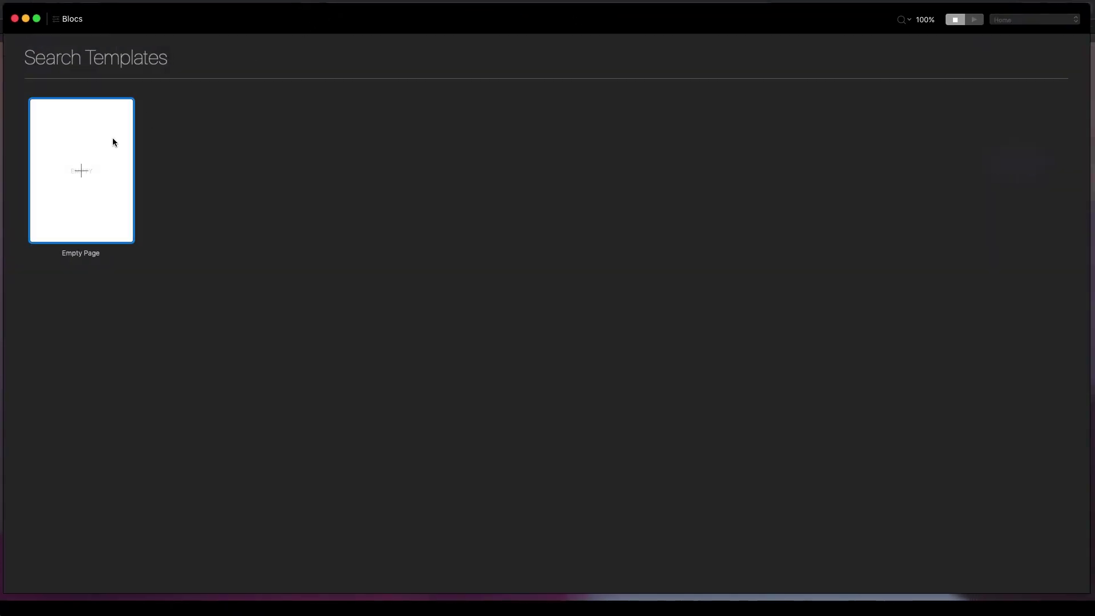
{"action": "left_click", "coordinate": [84, 171]}
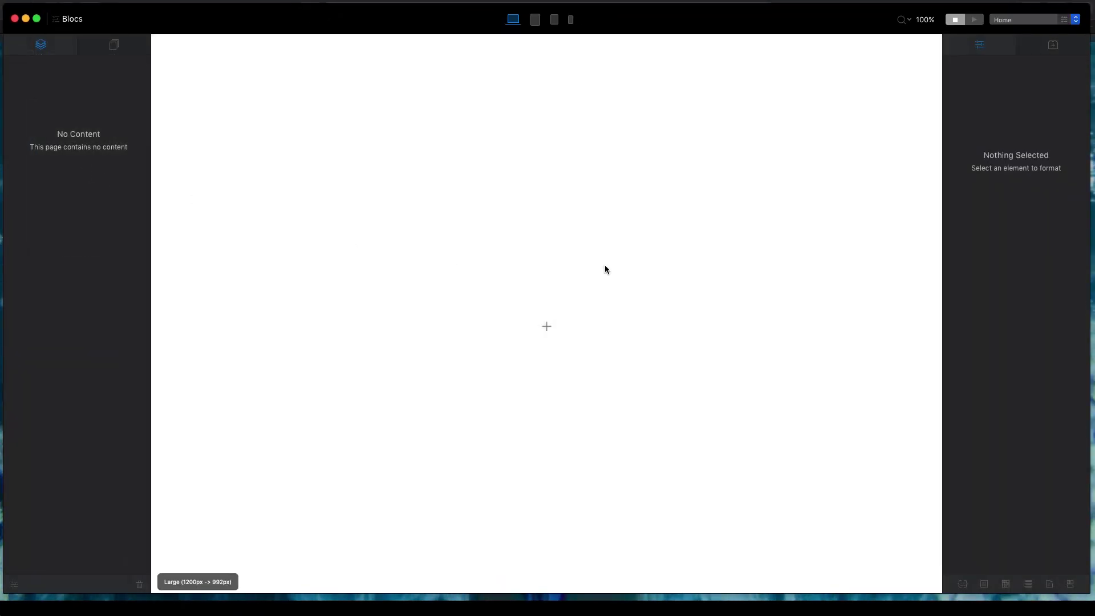
{"action": "left_click", "coordinate": [549, 324]}
{"action": "left_click", "coordinate": [604, 210]}
{"action": "left_click", "coordinate": [176, 216]}
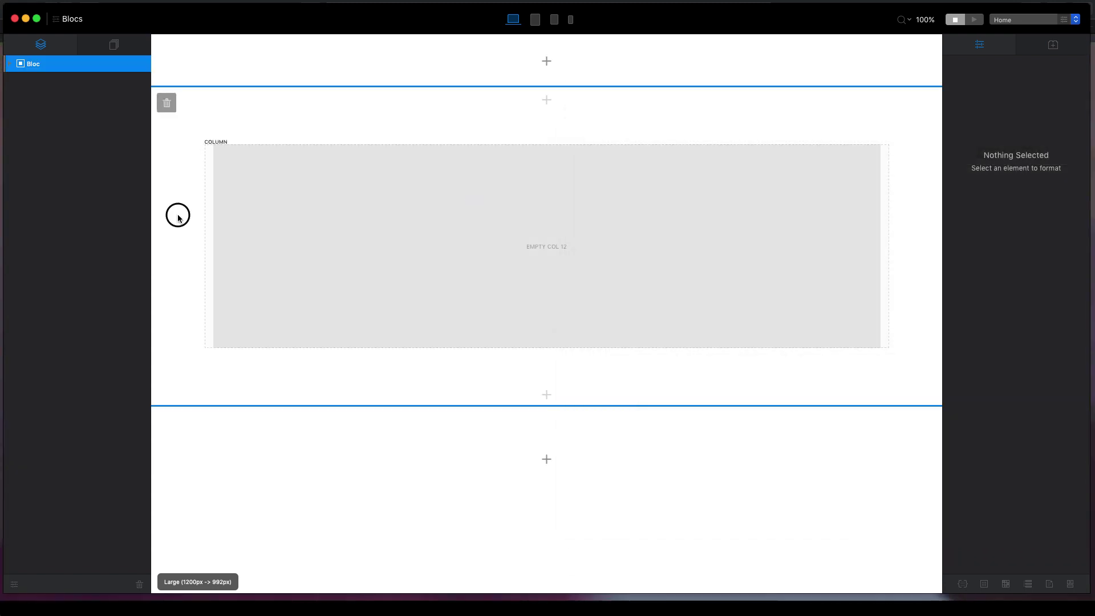
{"action": "key", "text": "super+d"}
{"action": "key", "text": "super+d"}
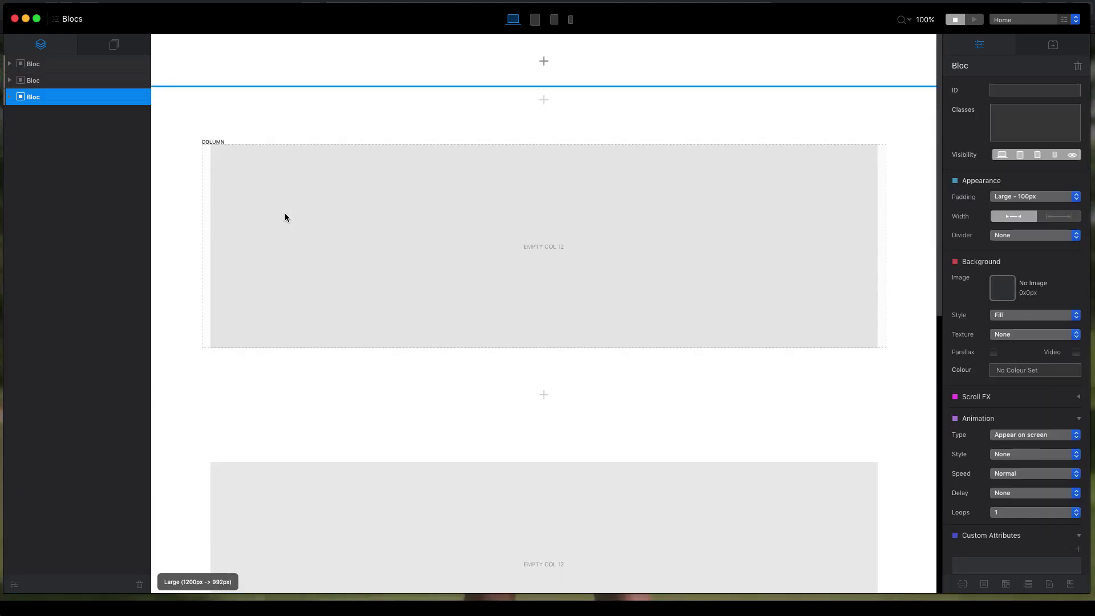
Step: Insert a Hero Text Left bloc at the top of the page and select its title text
{"action": "left_click", "coordinate": [544, 61]}
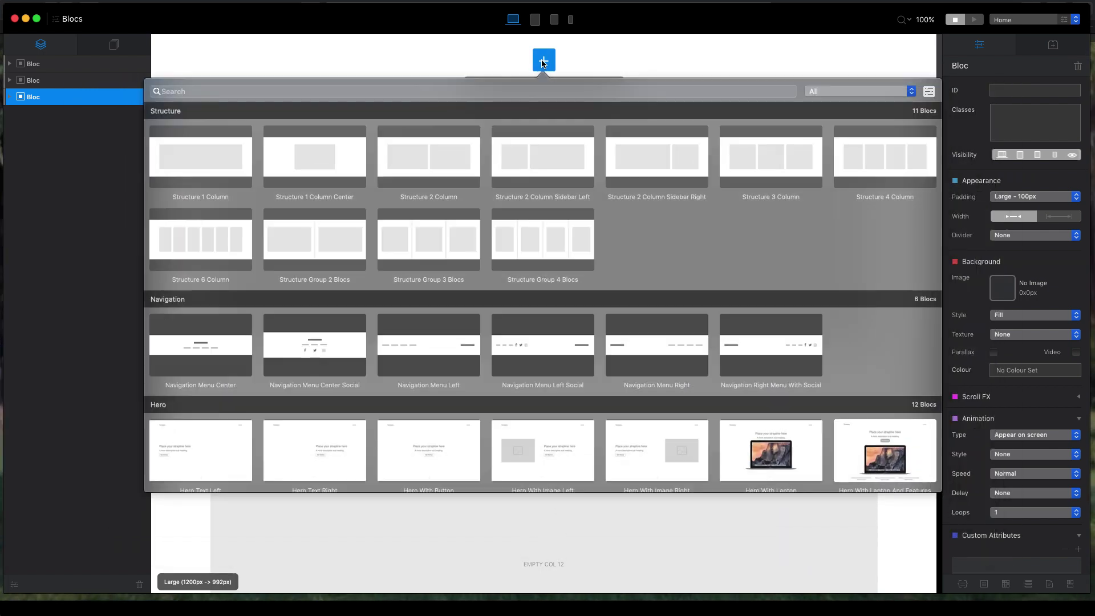
{"action": "scroll", "coordinate": [489, 270], "scroll_direction": "down", "scroll_amount": 5}
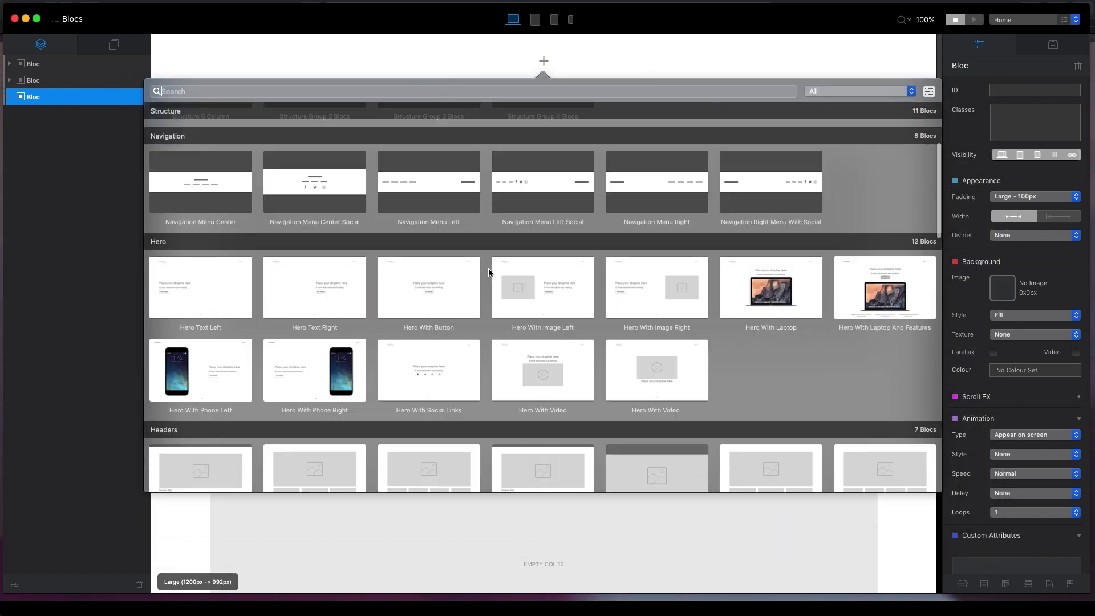
{"action": "left_click", "coordinate": [185, 293]}
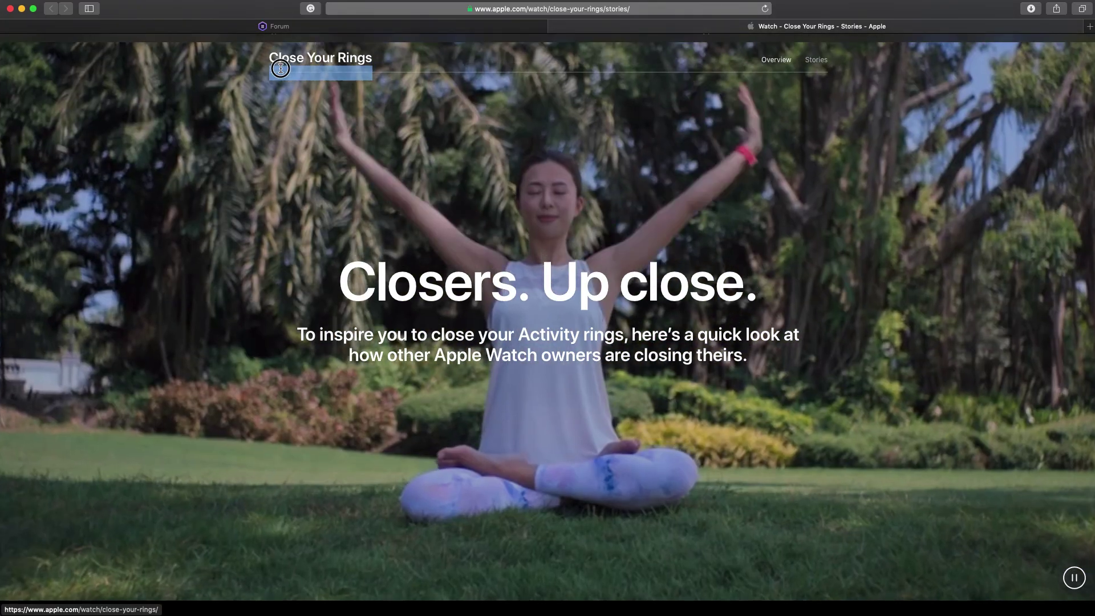
{"action": "left_click_drag", "start_coordinate": [280, 69], "coordinate": [309, 47]}
{"action": "key", "text": "super+c"}
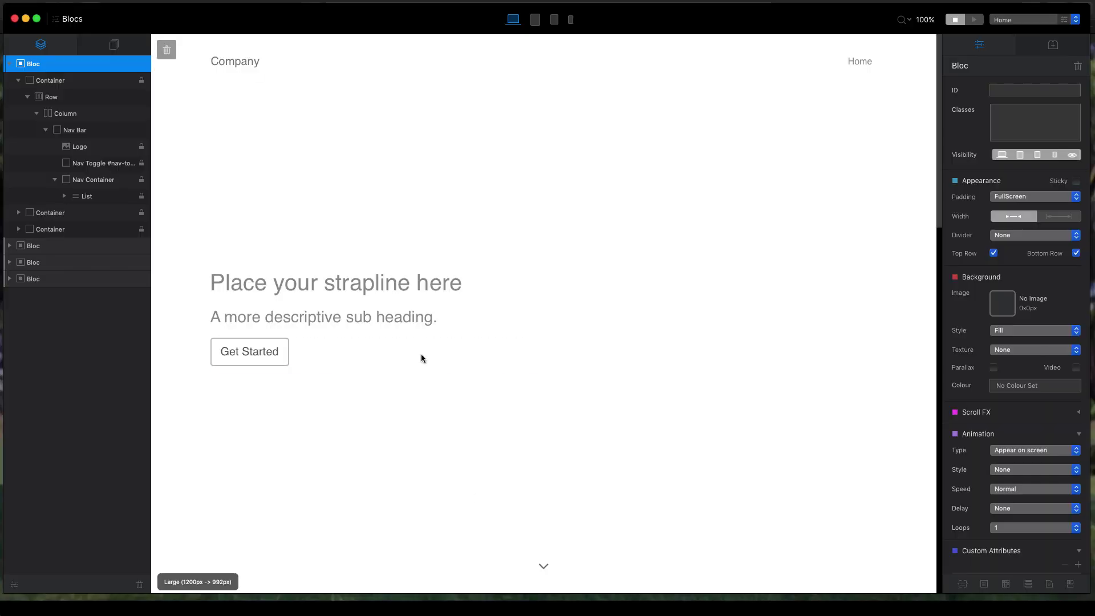
Step: Replace the nav bar logo text 'Company' with 'Close Your Rings'
{"action": "left_click", "coordinate": [230, 63]}
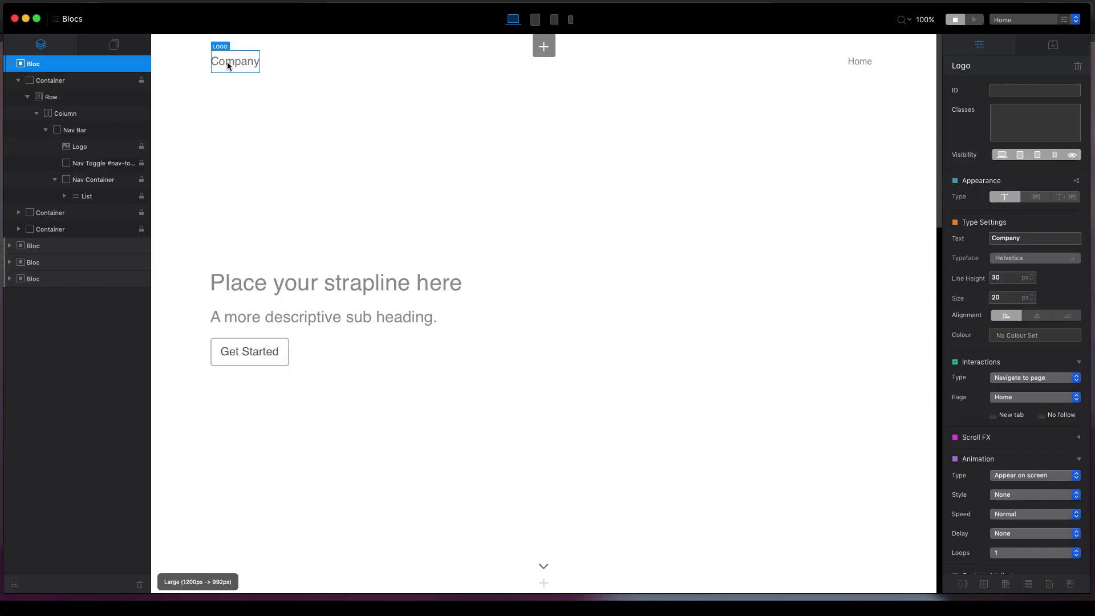
{"action": "left_click", "coordinate": [1019, 244]}
{"action": "key", "text": "super+a"}
{"action": "key", "text": "super+v"}
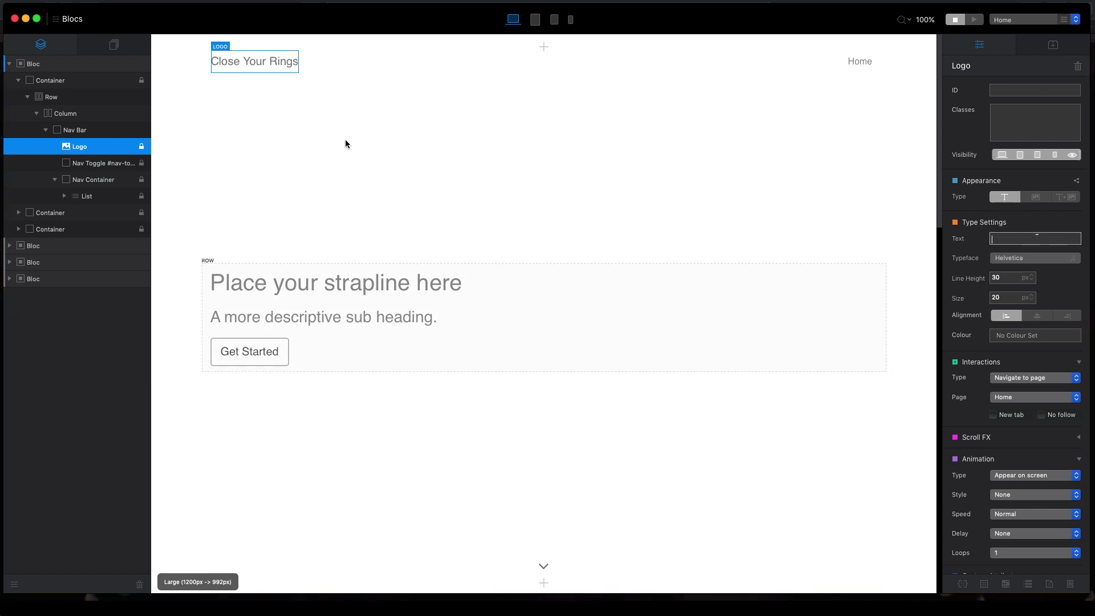
Step: Add a second Home link to the navigation menu list, then select the hero bloc
{"action": "left_click", "coordinate": [856, 75]}
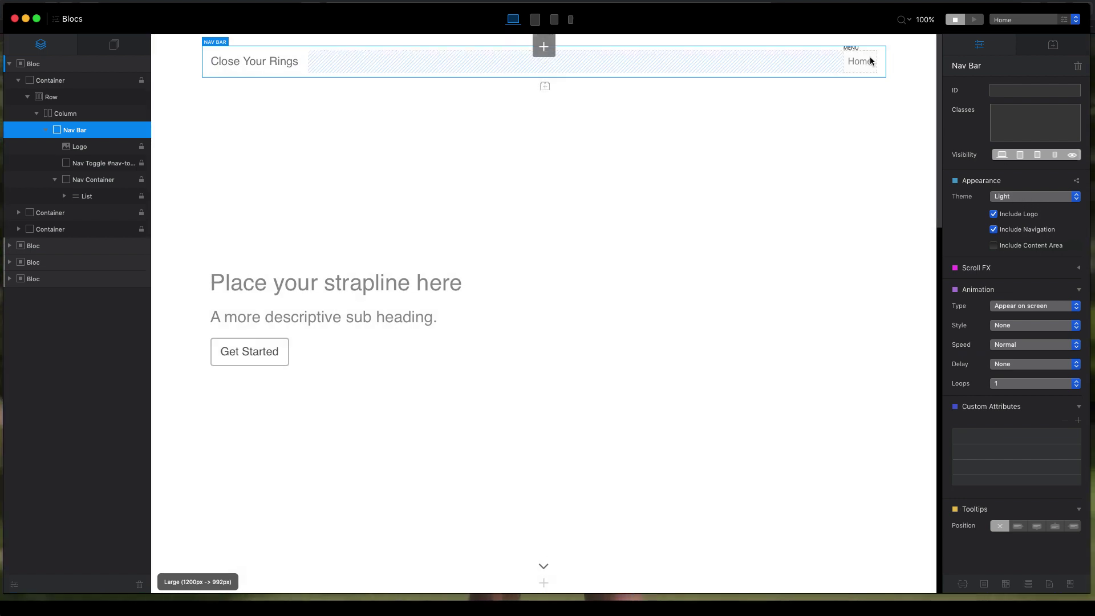
{"action": "left_click", "coordinate": [862, 61]}
{"action": "left_click", "coordinate": [1022, 196]}
{"action": "left_click", "coordinate": [856, 59]}
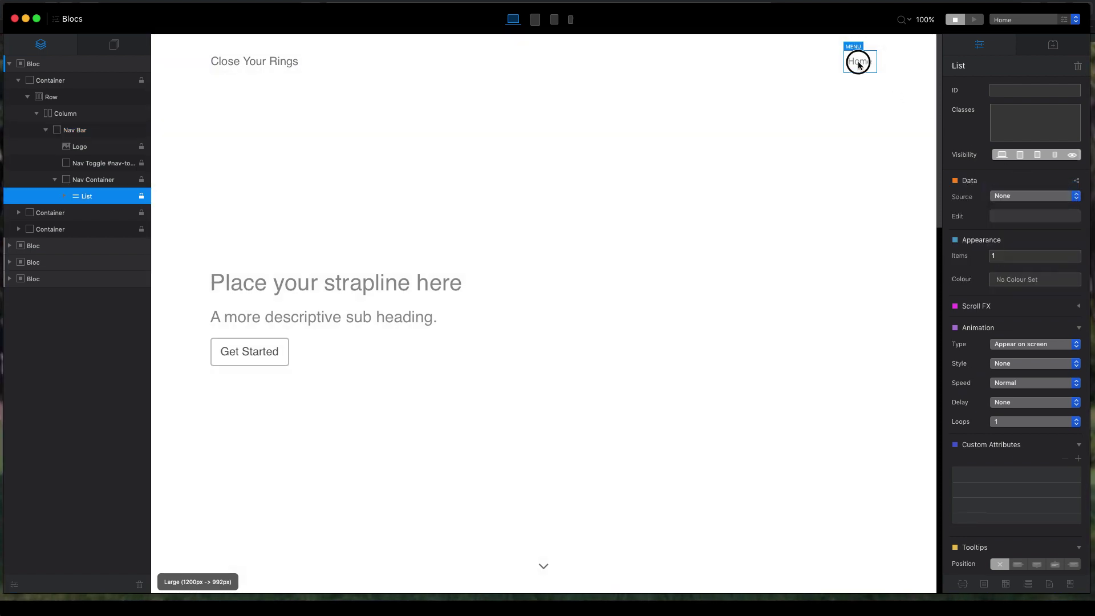
{"action": "left_click", "coordinate": [867, 142]}
{"action": "double_click", "coordinate": [866, 57]}
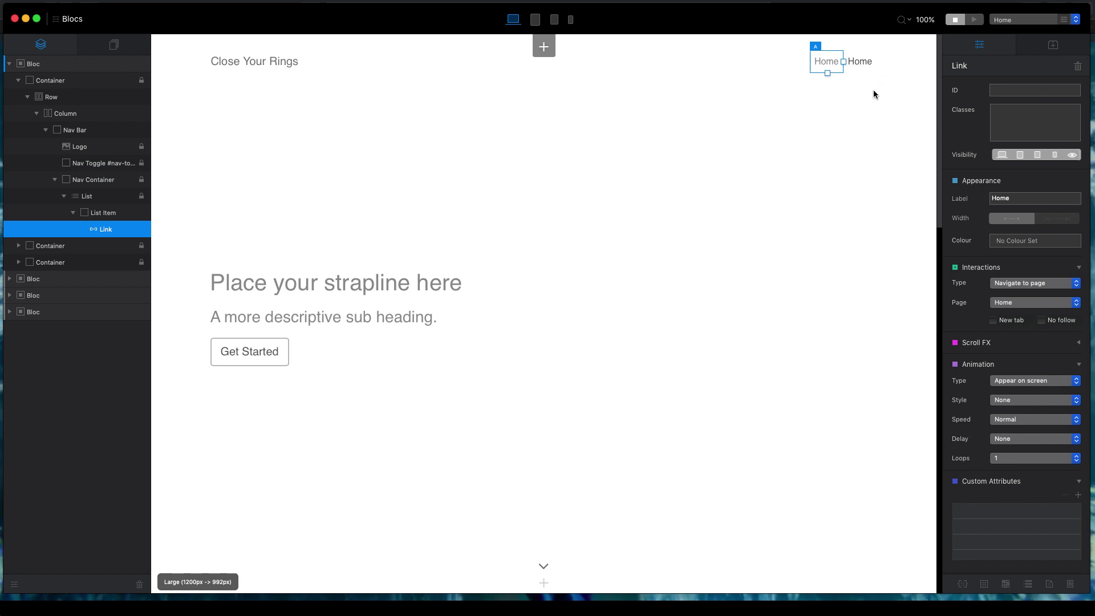
{"action": "left_click", "coordinate": [809, 137]}
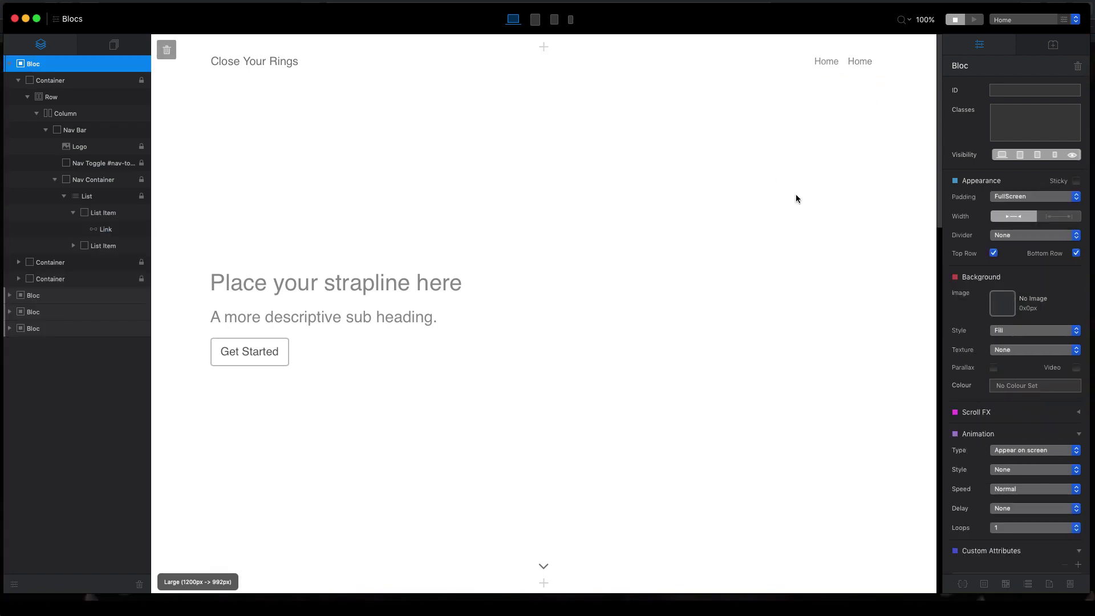
Step: Turn on a video background for the hero bloc, leaving its colour unchanged
{"action": "left_click", "coordinate": [1023, 385]}
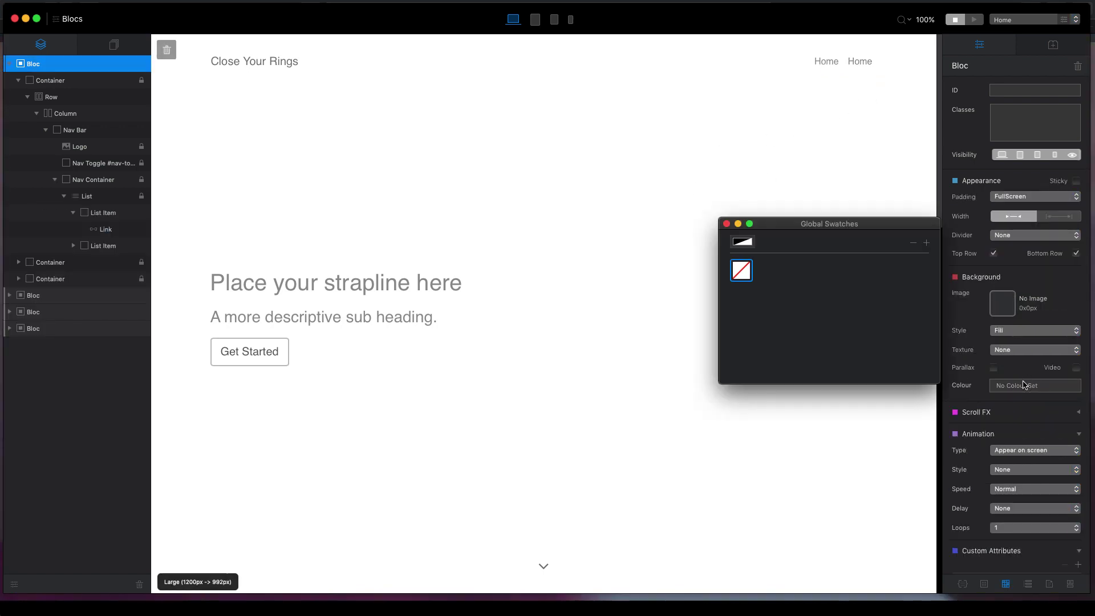
{"action": "left_click", "coordinate": [713, 209]}
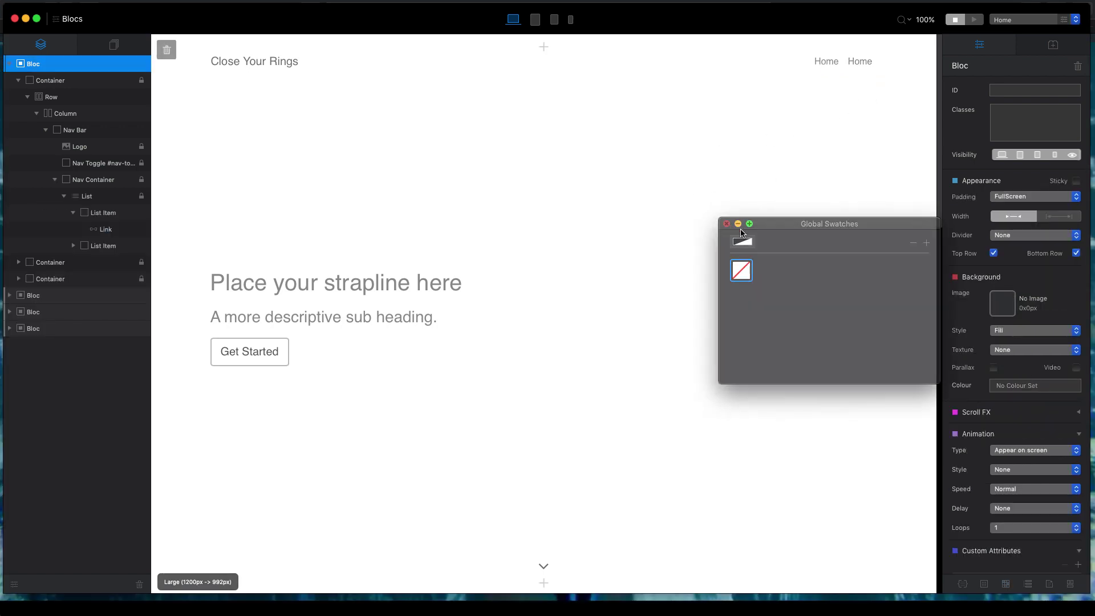
{"action": "left_click", "coordinate": [1076, 368]}
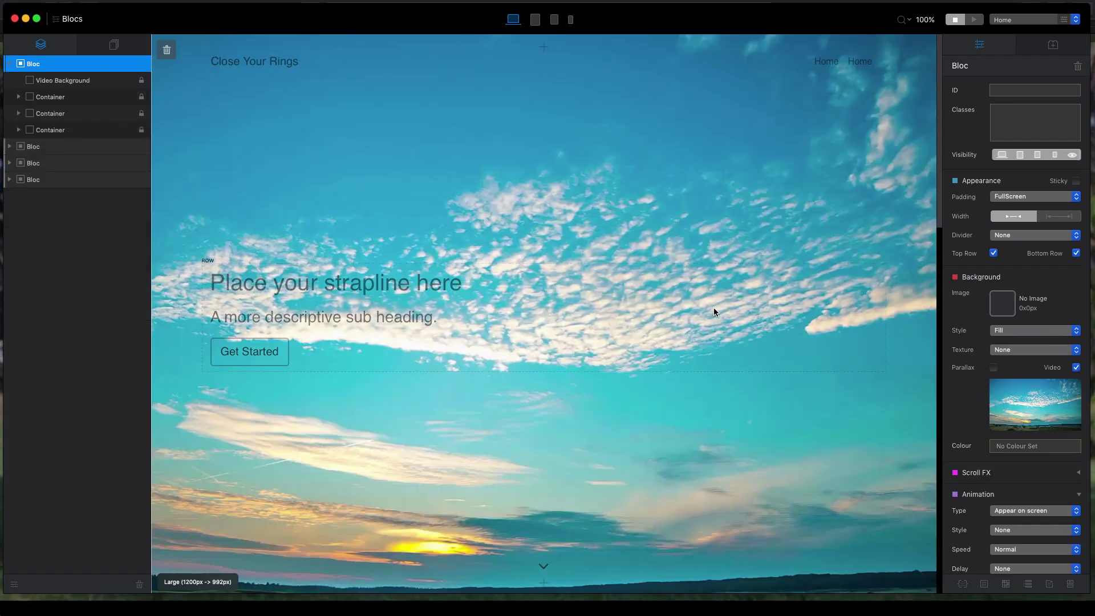
Step: Preview the page and scroll to watch the sky video background play
{"action": "left_click", "coordinate": [977, 21]}
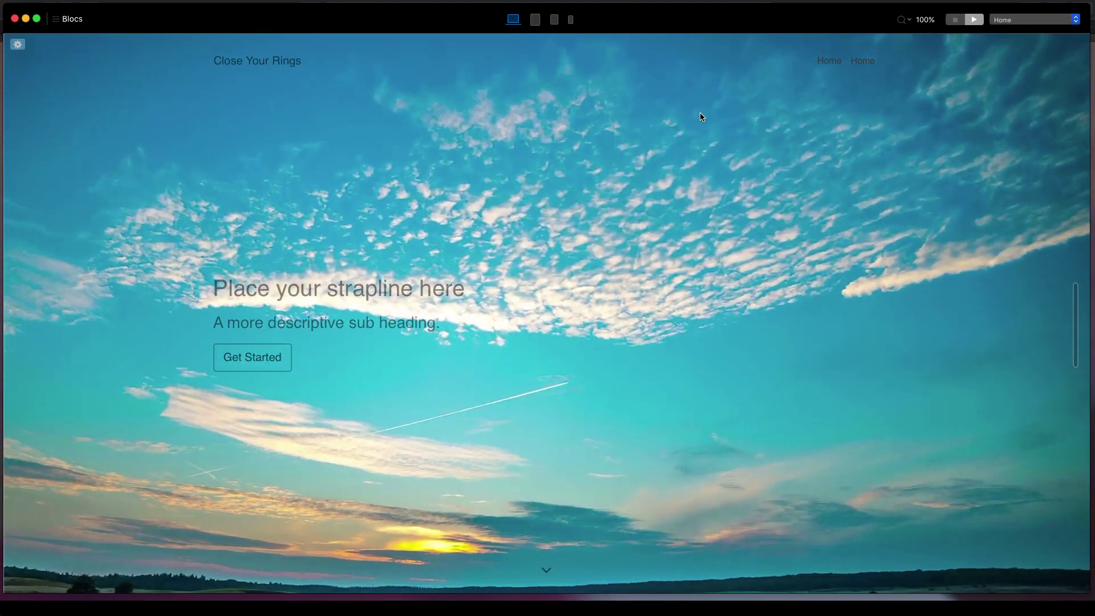
{"action": "scroll", "coordinate": [456, 190], "scroll_direction": "down", "scroll_amount": 5}
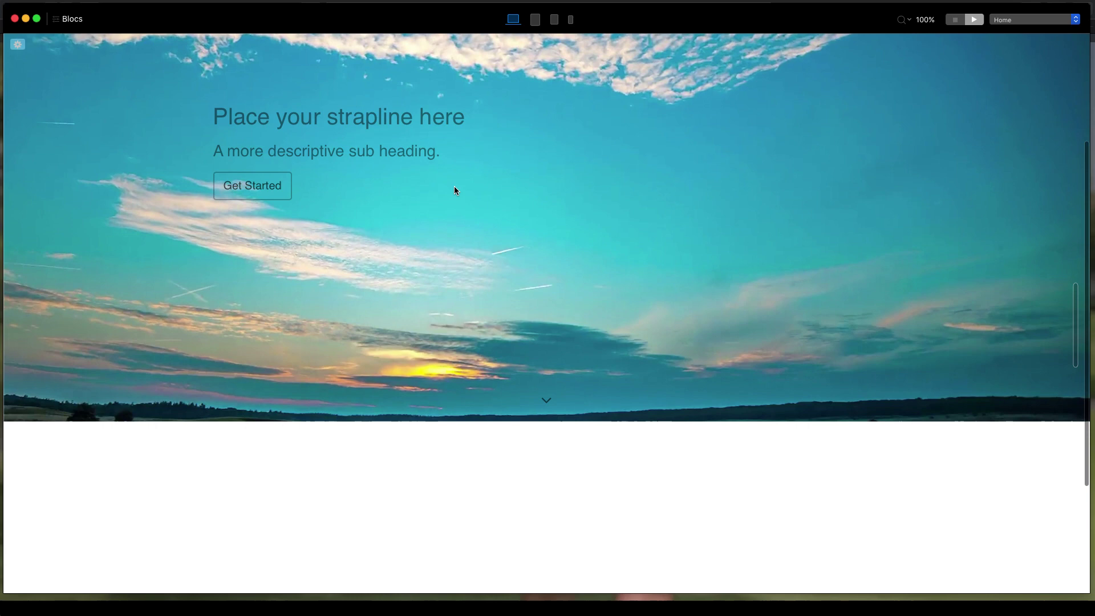
{"action": "scroll", "coordinate": [461, 185], "scroll_direction": "up", "scroll_amount": 5}
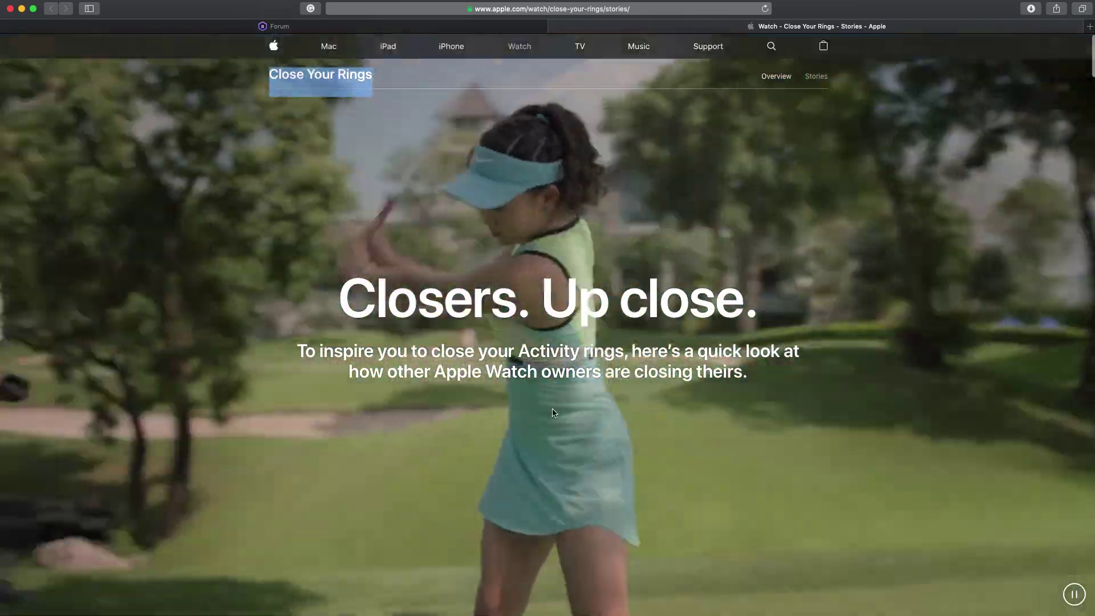
{"action": "scroll", "coordinate": [553, 419], "scroll_direction": "down", "scroll_amount": 8}
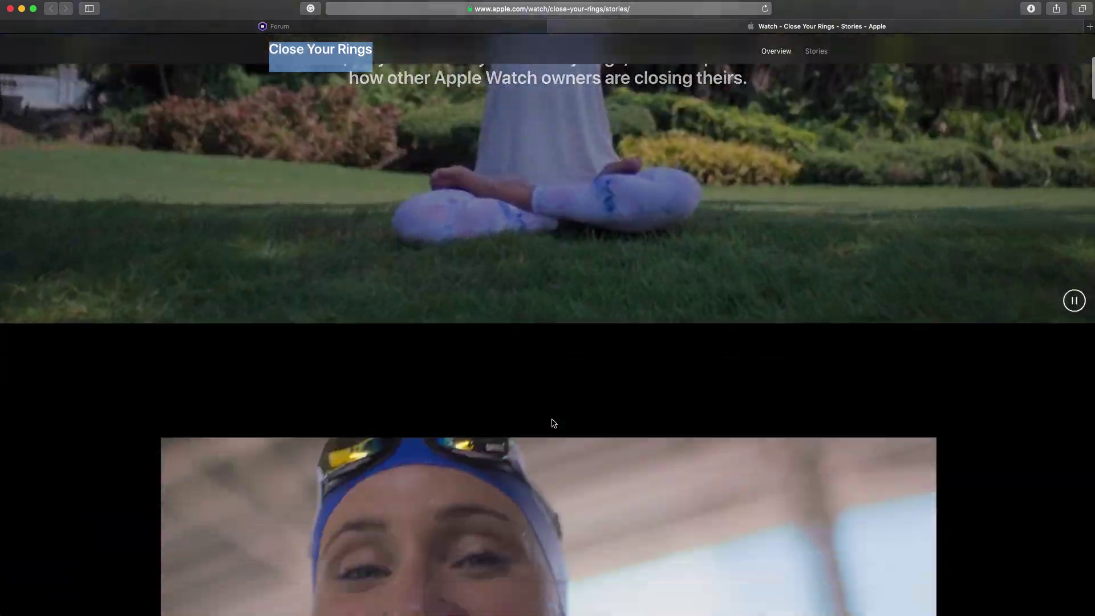
{"action": "scroll", "coordinate": [553, 423], "scroll_direction": "up", "scroll_amount": 8}
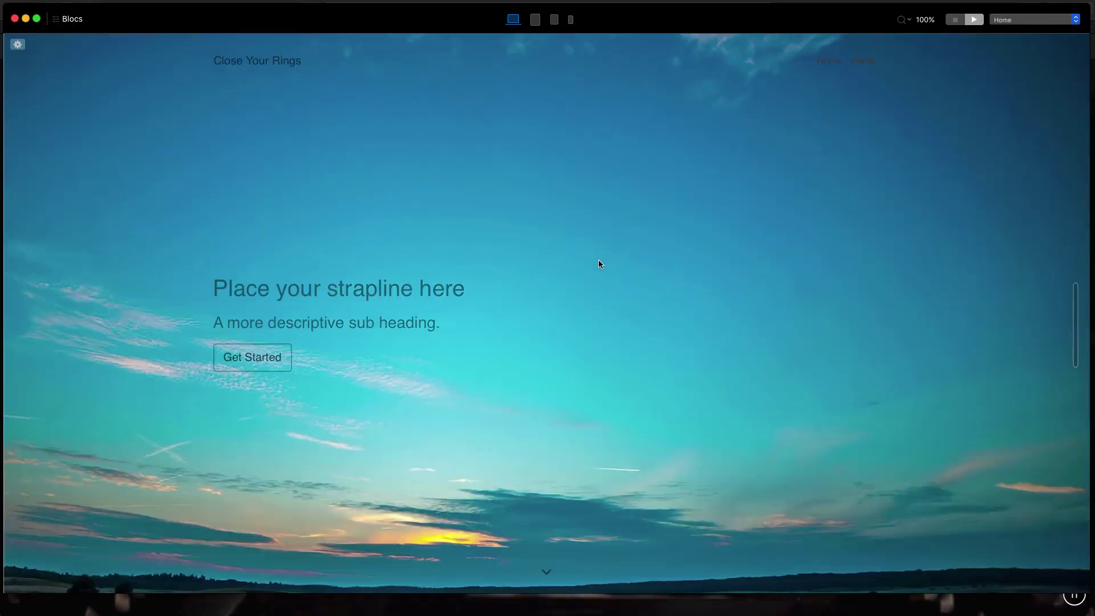
Step: Return from the preview to editing and select the sticky hero bloc (bloc-0) in the layers panel
{"action": "left_click", "coordinate": [955, 20]}
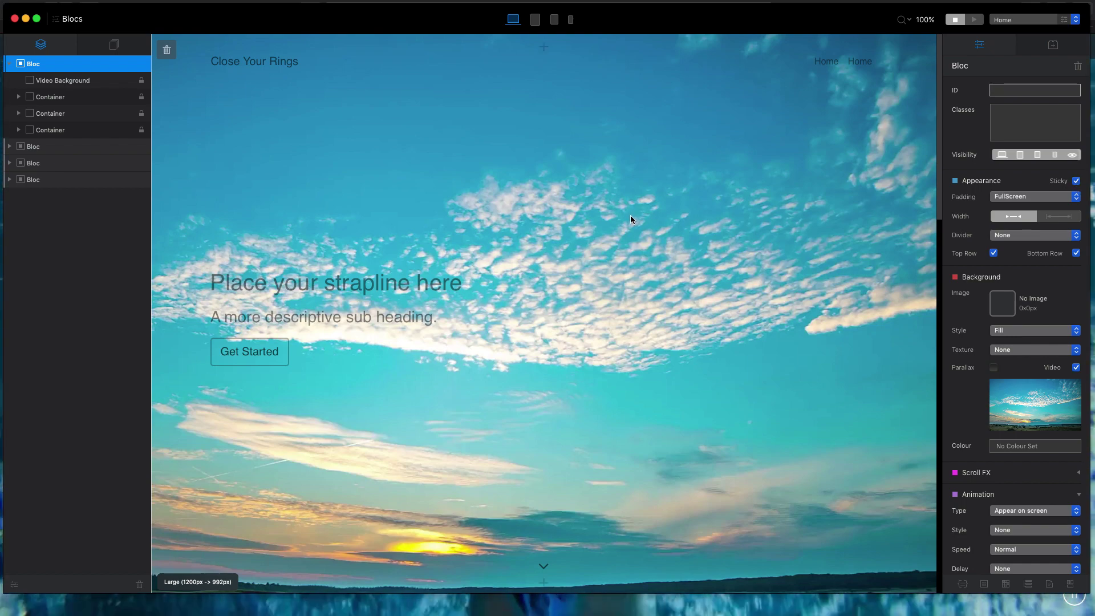
{"action": "scroll", "coordinate": [631, 220], "scroll_direction": "down", "scroll_amount": 5}
{"action": "scroll", "coordinate": [631, 220], "scroll_direction": "up", "scroll_amount": 5}
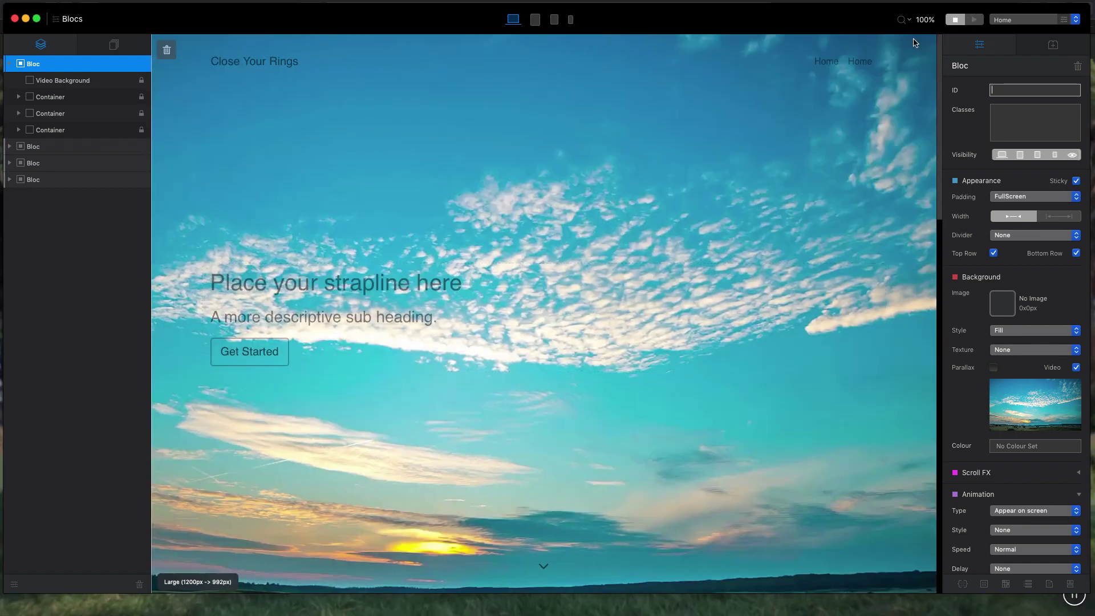
{"action": "left_click", "coordinate": [682, 66]}
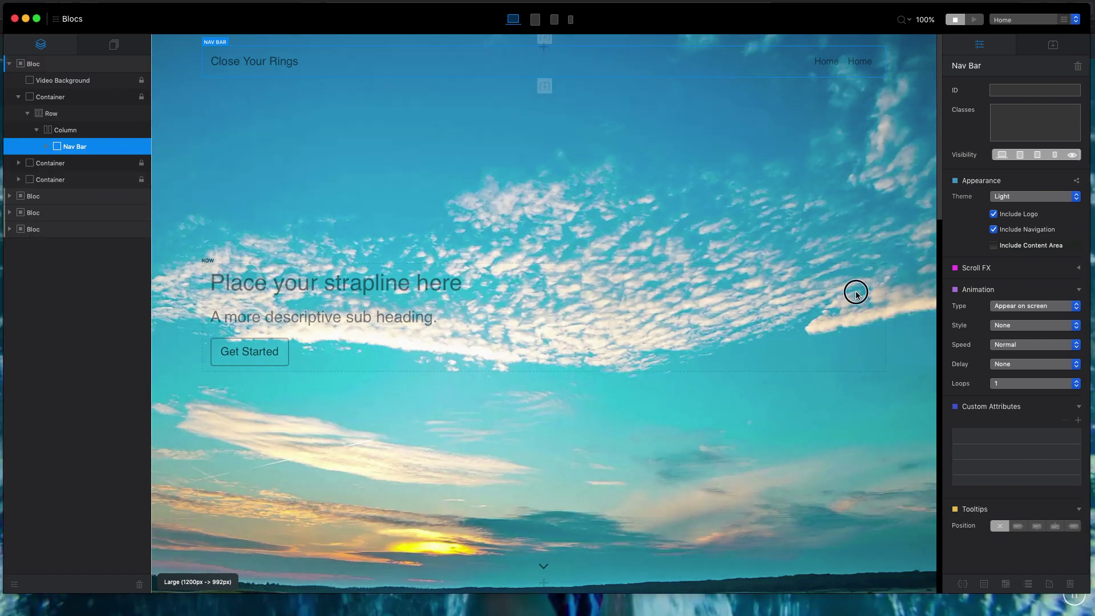
{"action": "left_click", "coordinate": [864, 271]}
{"action": "left_click", "coordinate": [868, 214]}
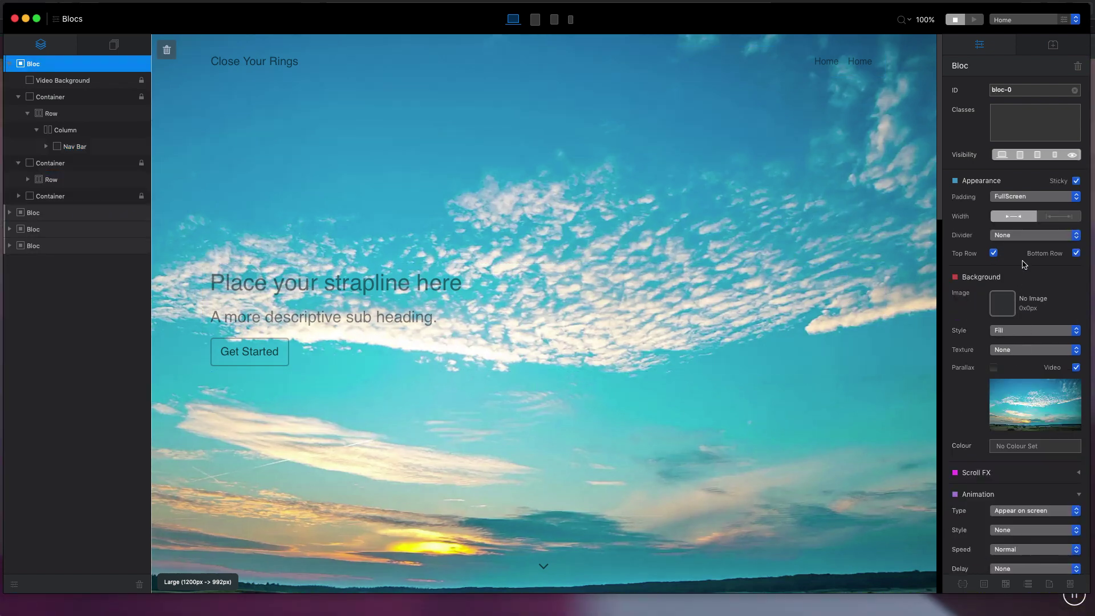
Step: Add a white swatch and a Licorice black swatch at 0.5 opacity as the hero bloc's colour
{"action": "left_click", "coordinate": [1022, 445]}
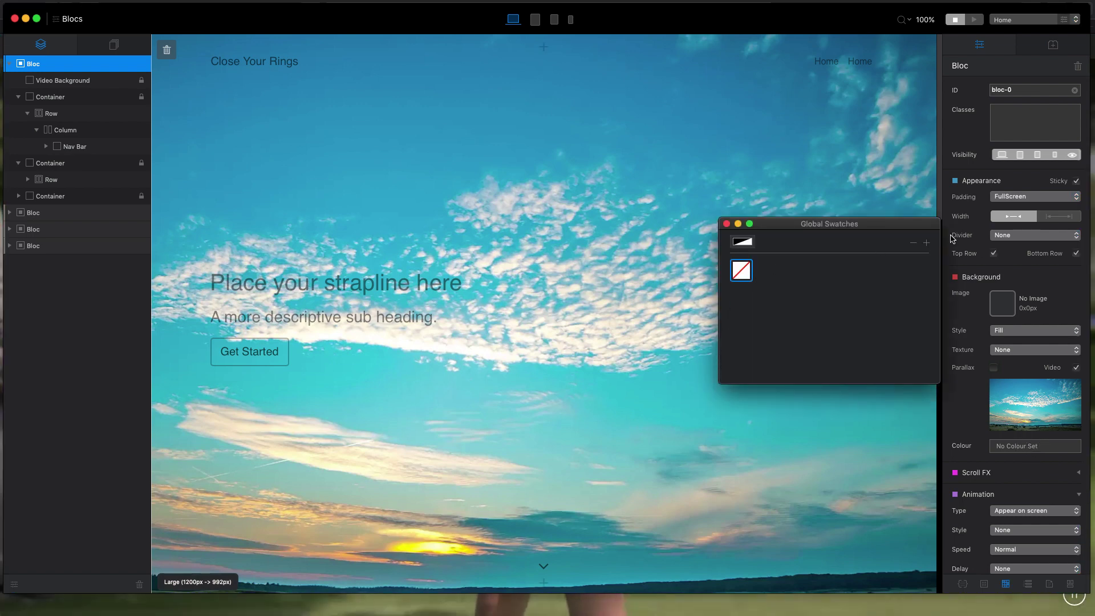
{"action": "left_click", "coordinate": [927, 246]}
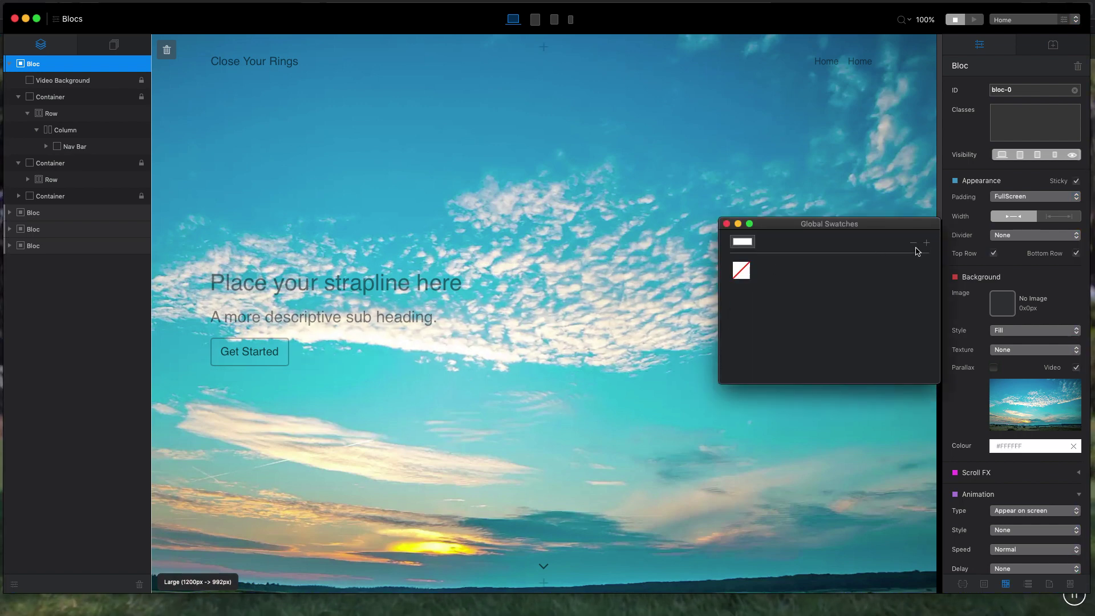
{"action": "double_click", "coordinate": [792, 272]}
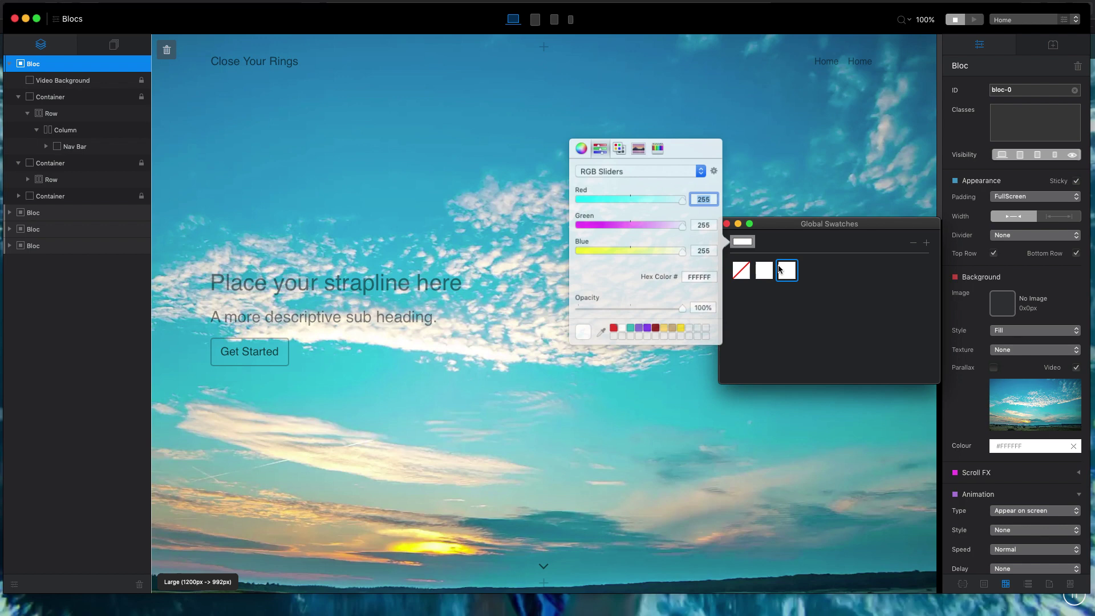
{"action": "left_click", "coordinate": [624, 152]}
{"action": "scroll", "coordinate": [620, 217], "scroll_direction": "up", "scroll_amount": 2}
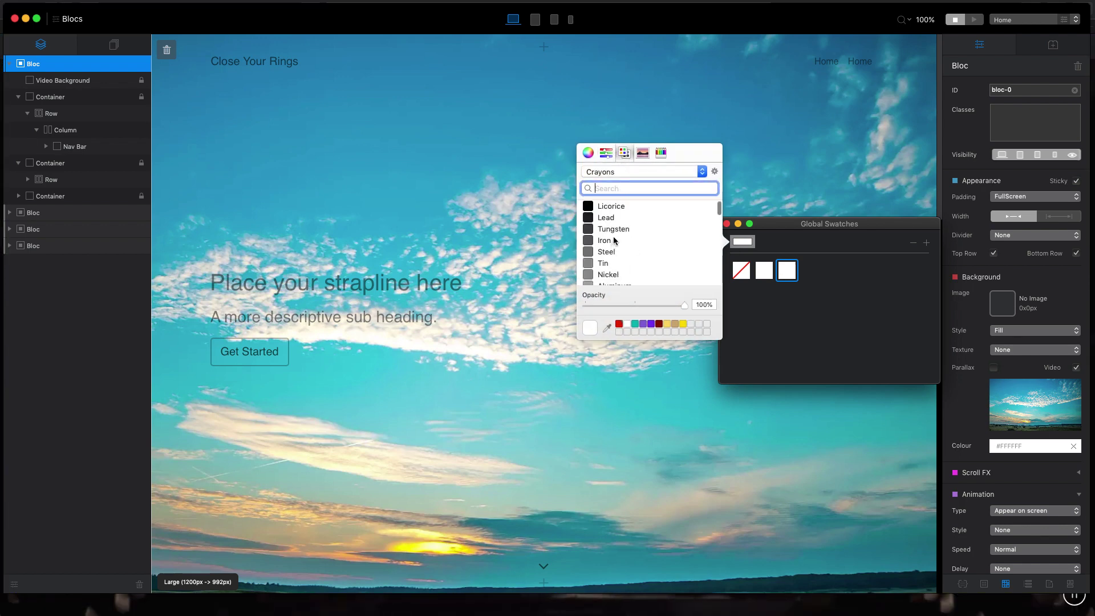
{"action": "left_click", "coordinate": [618, 206]}
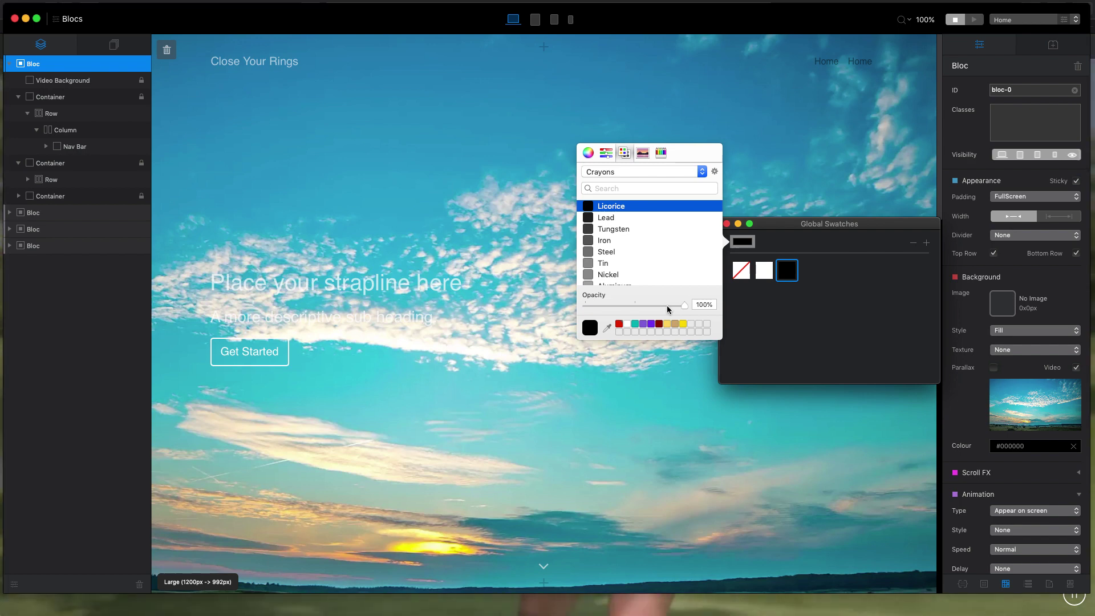
{"action": "left_click_drag", "start_coordinate": [668, 309], "coordinate": [641, 310]}
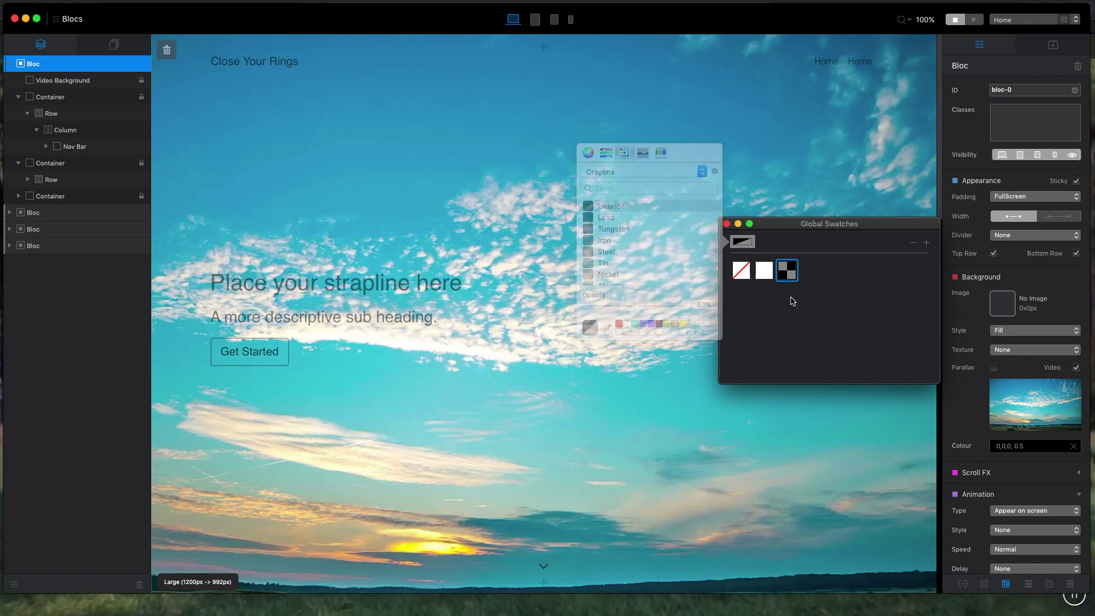
{"action": "left_click", "coordinate": [727, 223]}
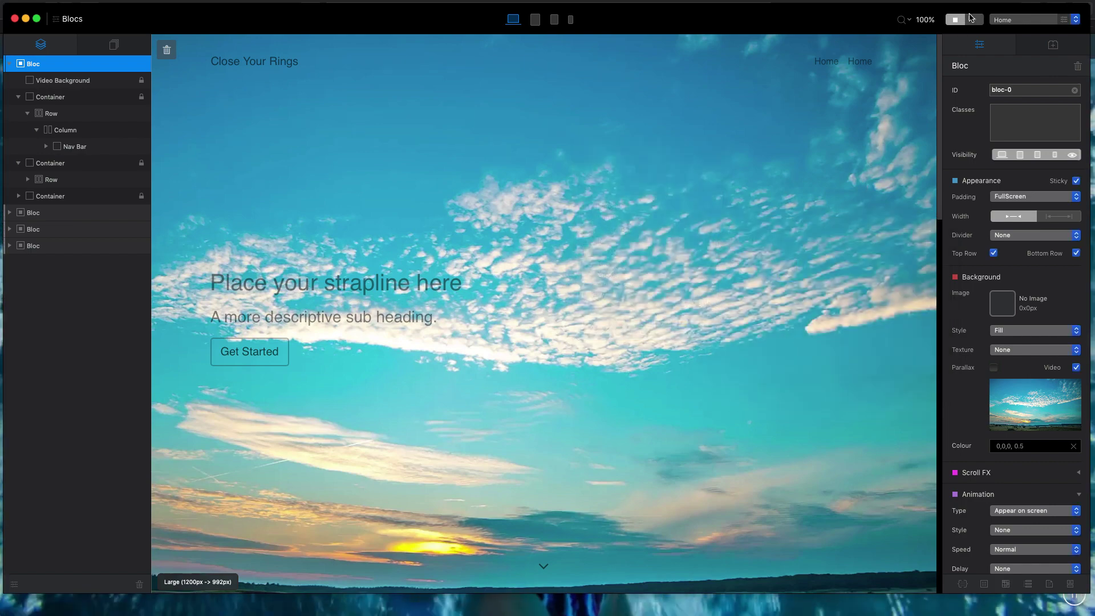
{"action": "left_click", "coordinate": [972, 19]}
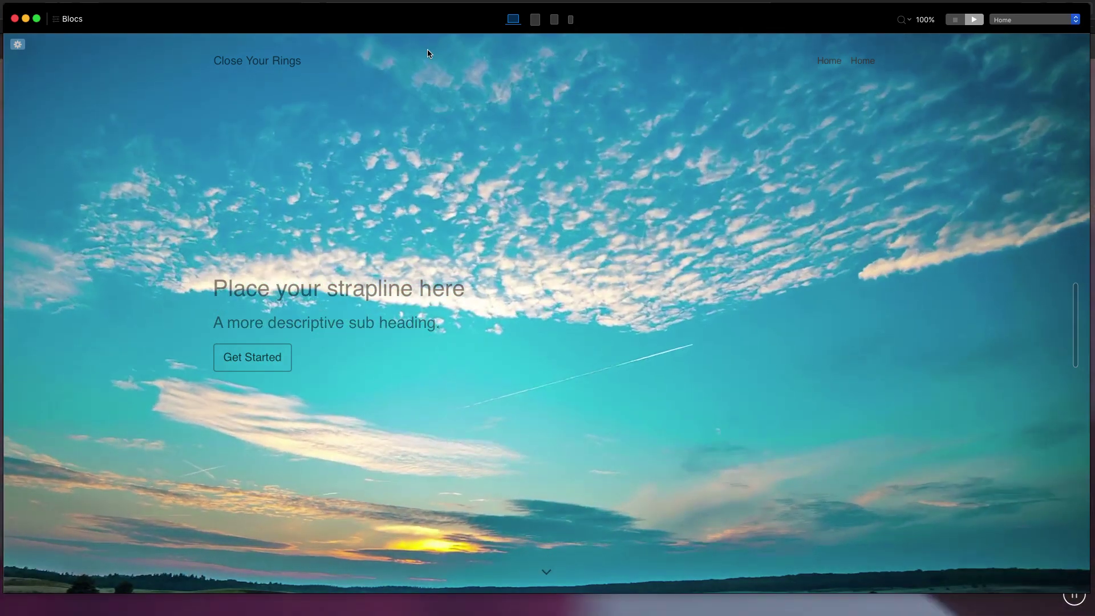
{"action": "left_click", "coordinate": [950, 19]}
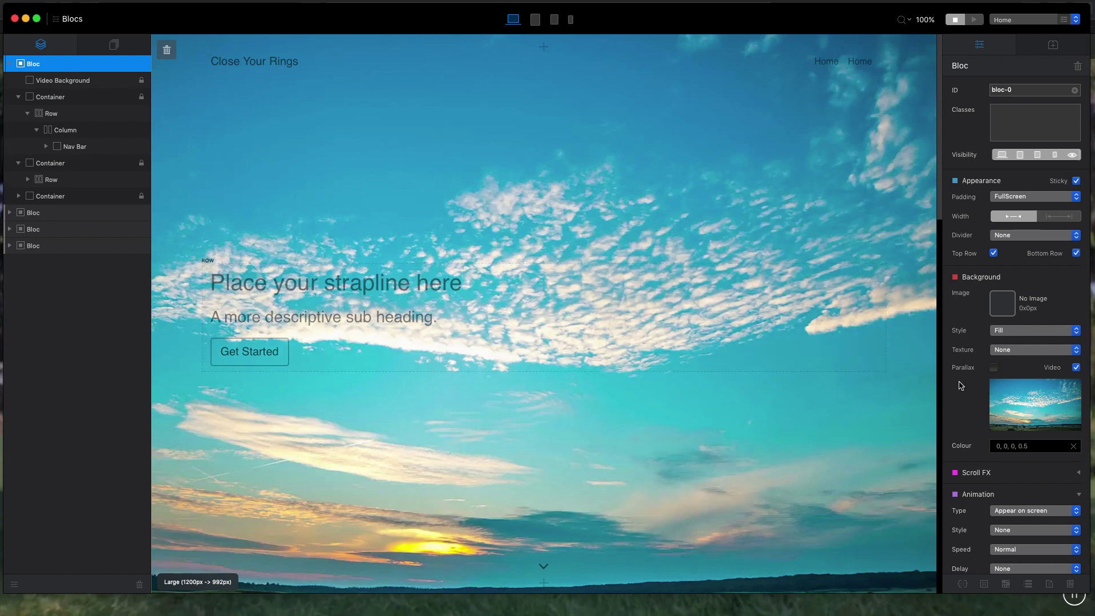
Step: Make the Close Your Rings logo and the first Home link white
{"action": "left_click", "coordinate": [337, 282]}
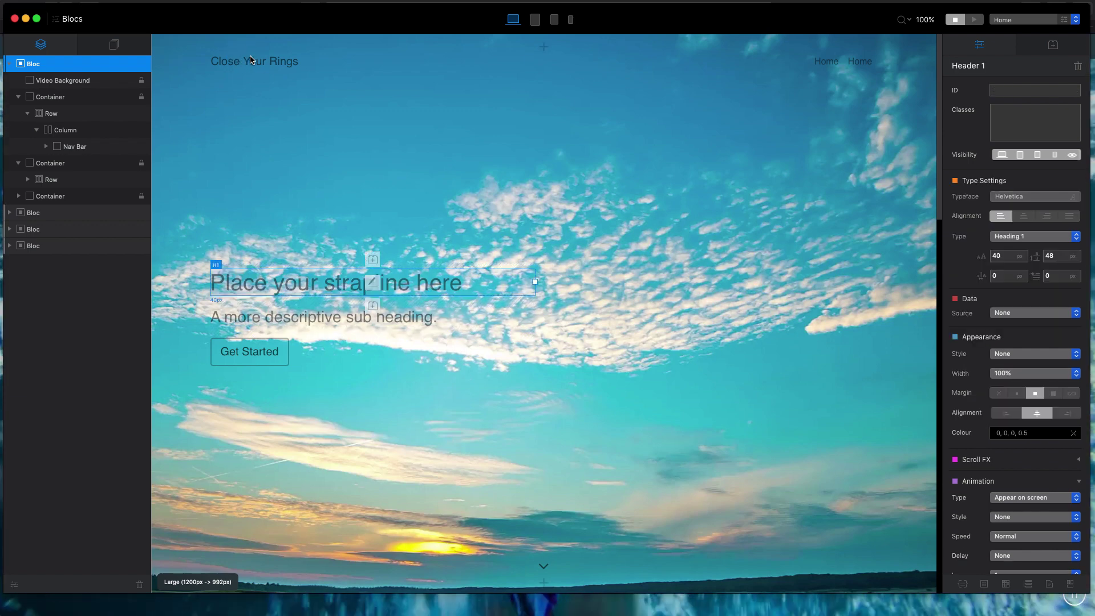
{"action": "left_click", "coordinate": [264, 66]}
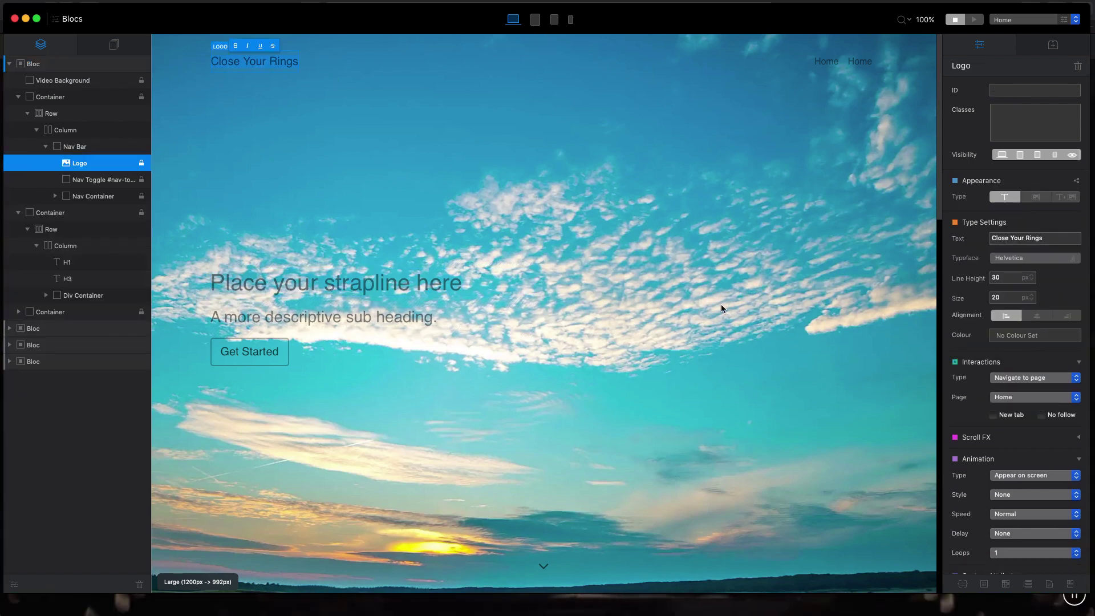
{"action": "left_click", "coordinate": [1033, 335]}
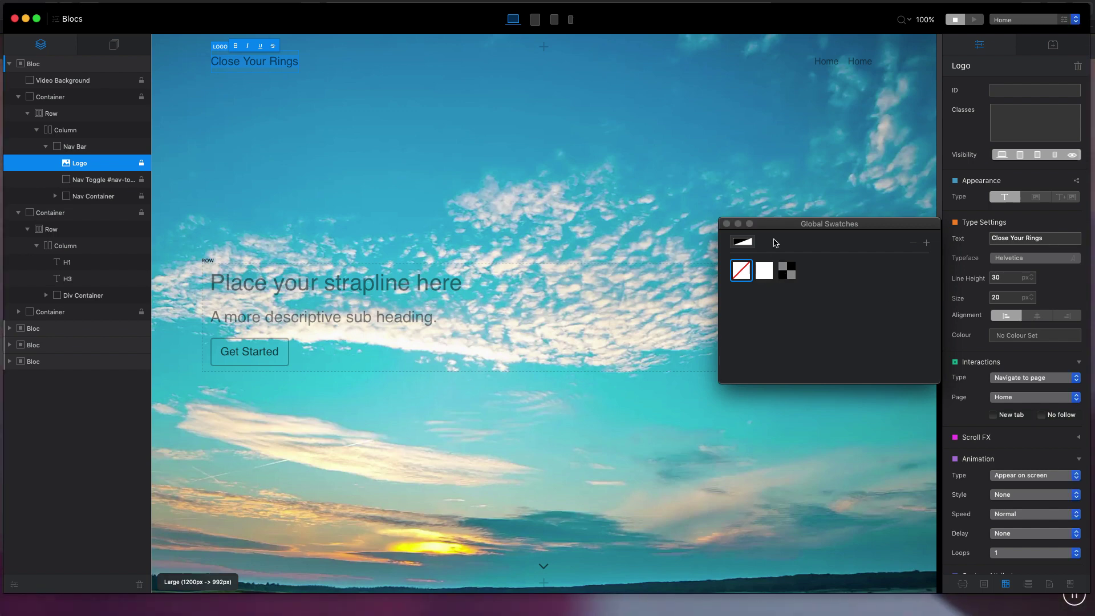
{"action": "left_click", "coordinate": [768, 276]}
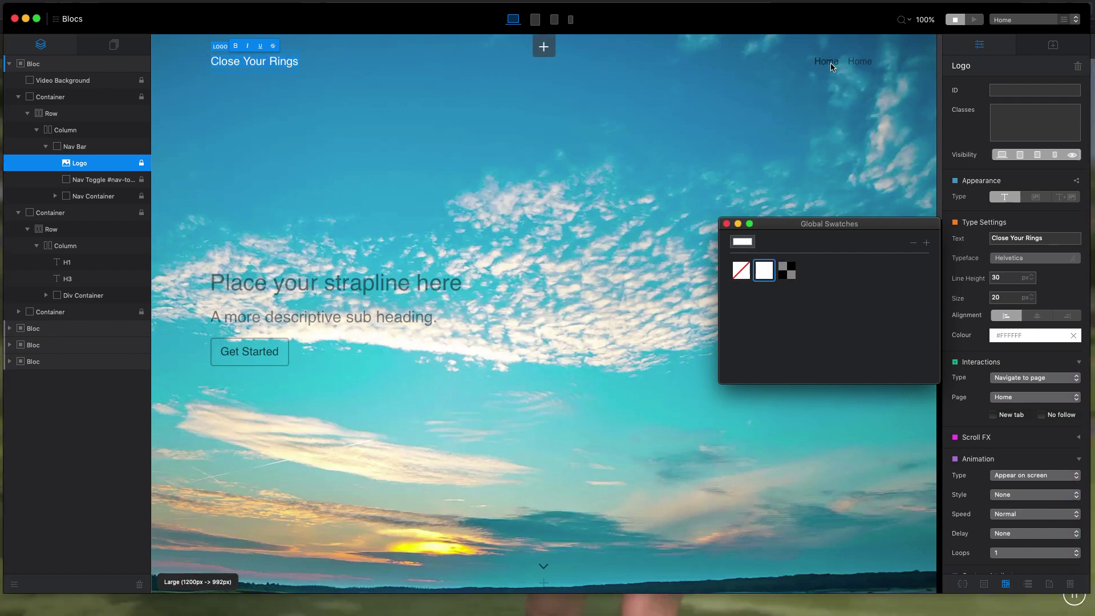
{"action": "left_click", "coordinate": [867, 64]}
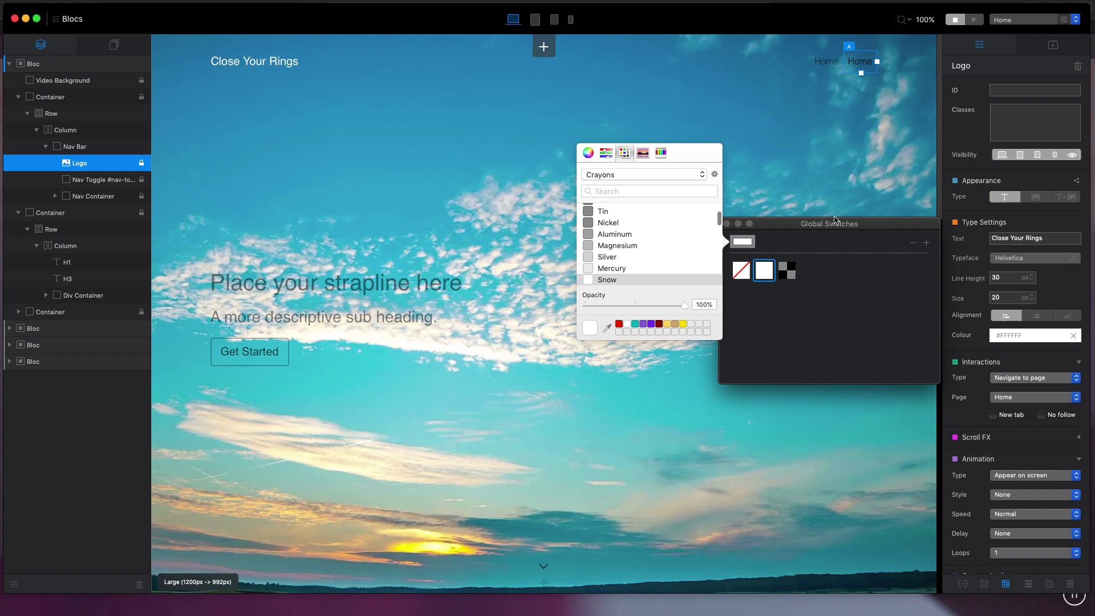
{"action": "left_click_drag", "start_coordinate": [837, 226], "coordinate": [670, 169]}
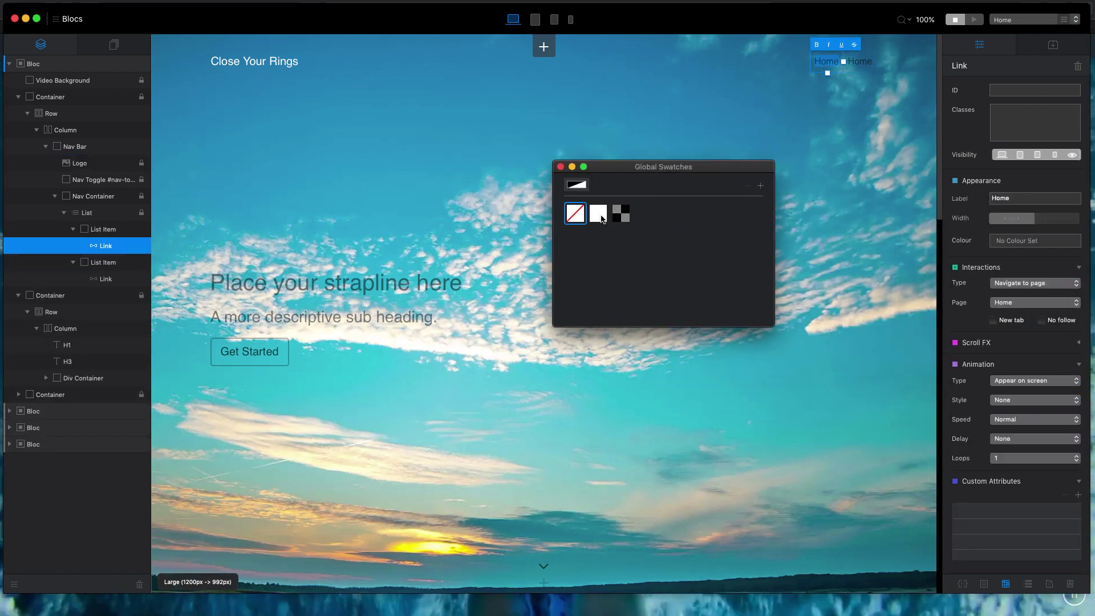
{"action": "left_click", "coordinate": [606, 217]}
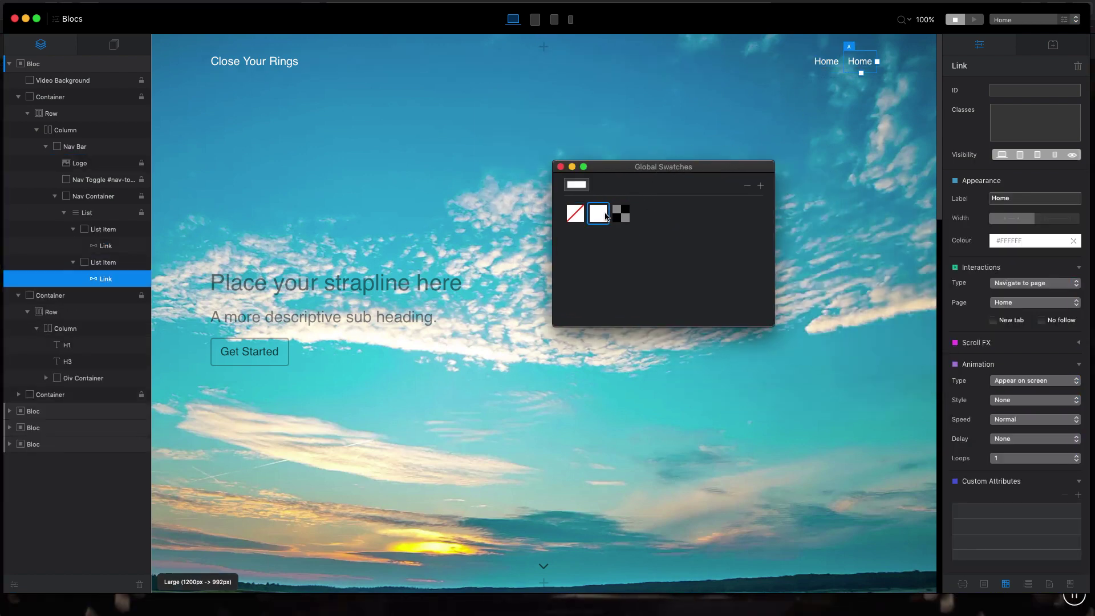
{"action": "left_click", "coordinate": [561, 166]}
Step: Make the strapline, sub heading and Get Started button white
{"action": "left_click", "coordinate": [357, 285]}
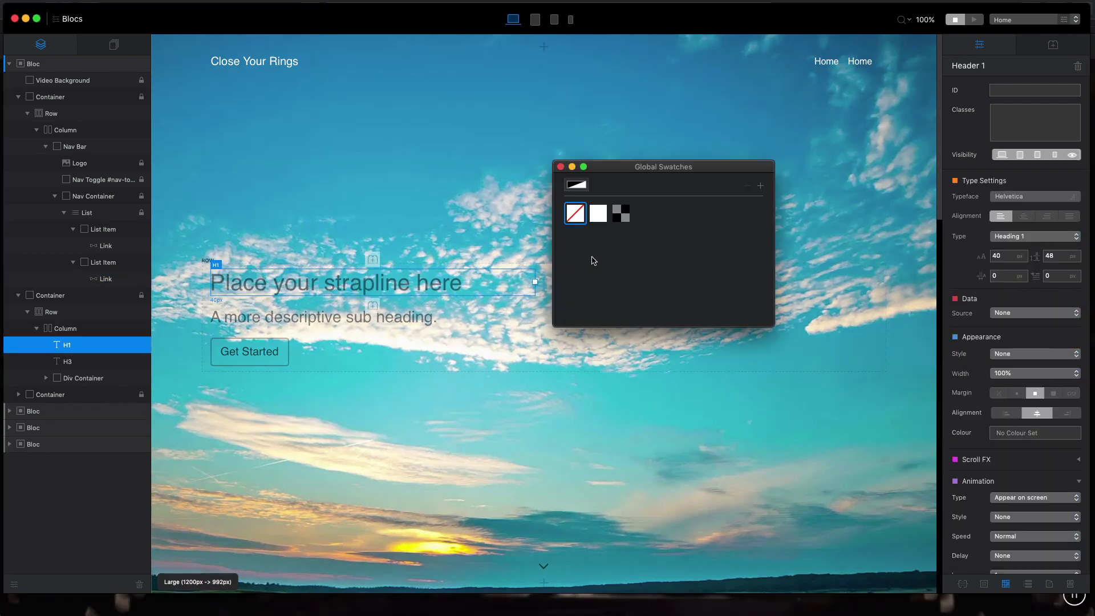
{"action": "left_click", "coordinate": [599, 214]}
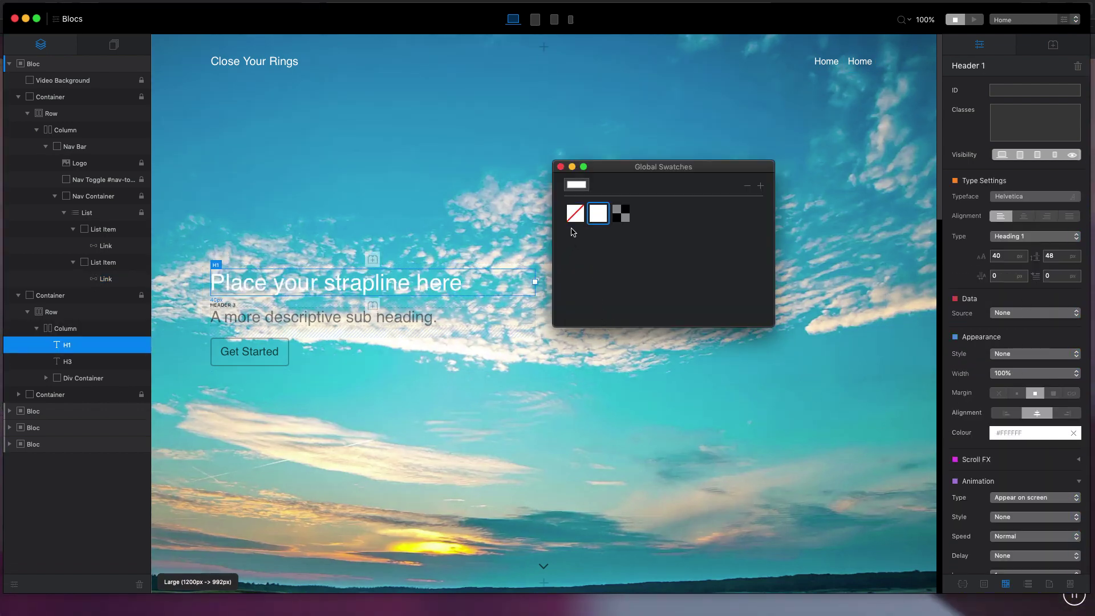
{"action": "left_click", "coordinate": [413, 321]}
{"action": "left_click", "coordinate": [598, 213]}
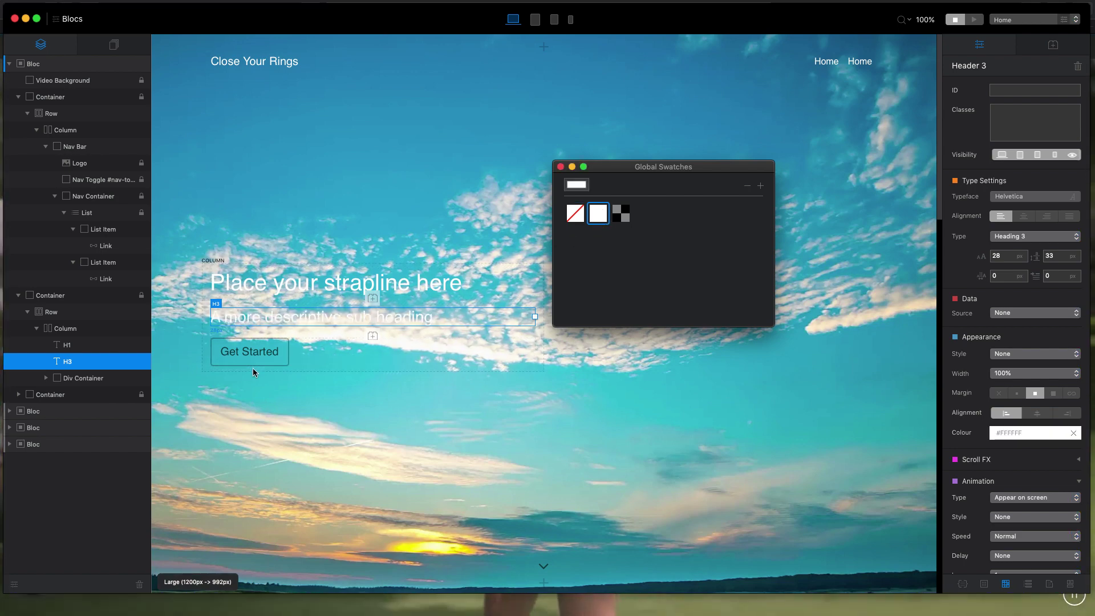
{"action": "left_click", "coordinate": [270, 357]}
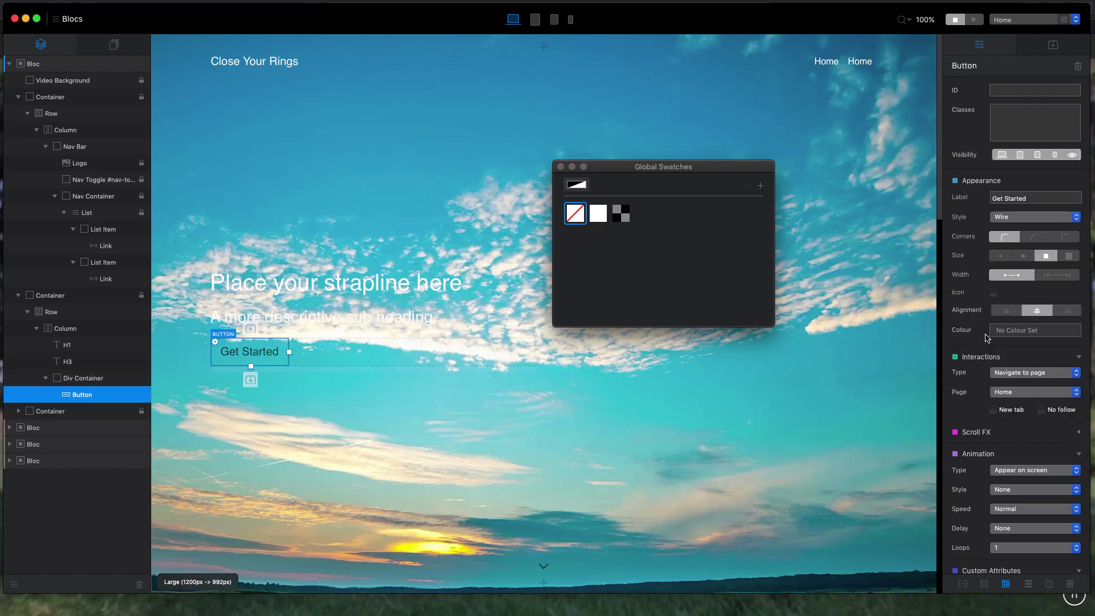
{"action": "left_click", "coordinate": [599, 213]}
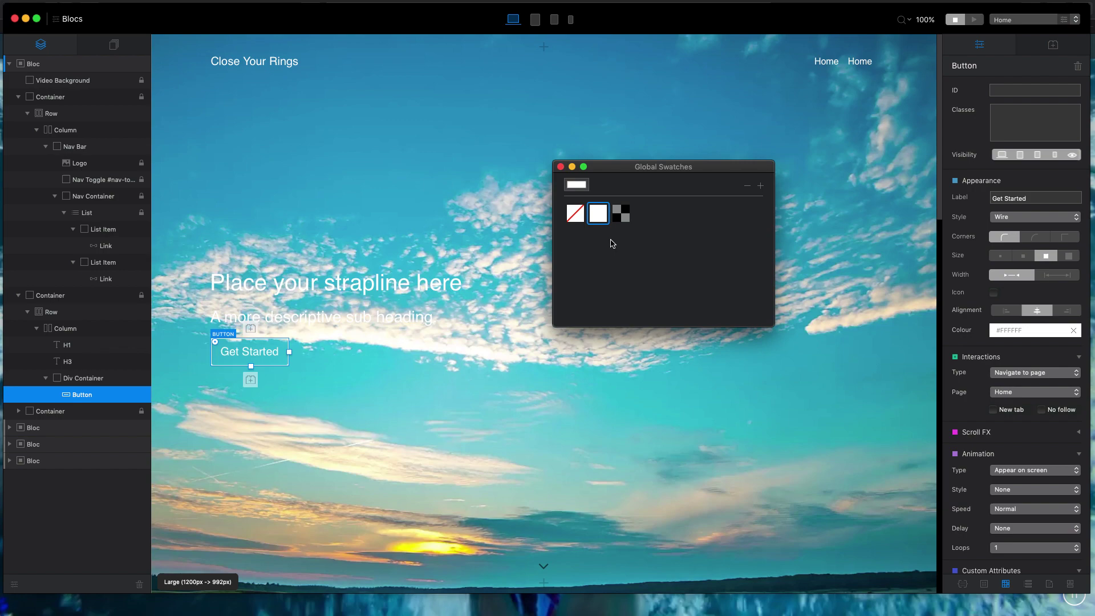
{"action": "left_click", "coordinate": [561, 167]}
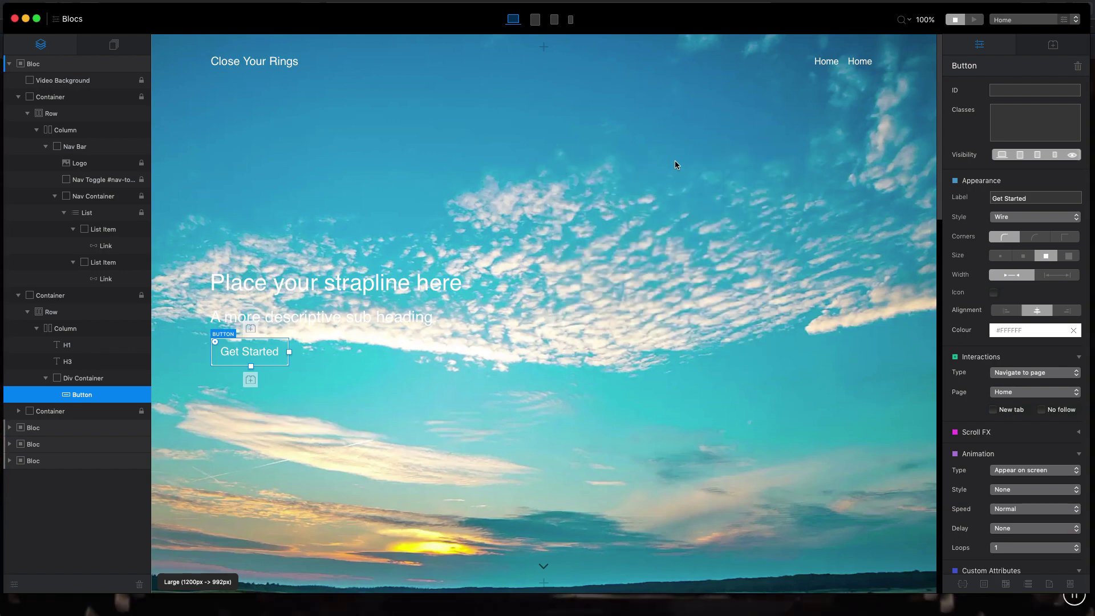
Step: Preview the page full-window and scroll down and back up over the sky video
{"action": "left_click", "coordinate": [976, 20]}
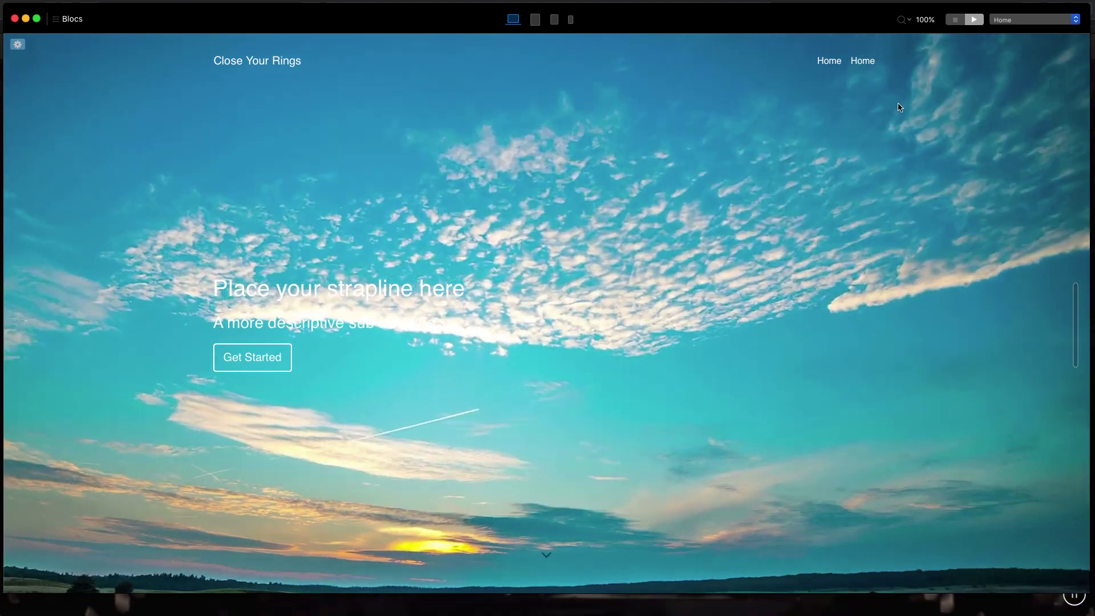
{"action": "scroll", "coordinate": [699, 295], "scroll_direction": "down", "scroll_amount": 10}
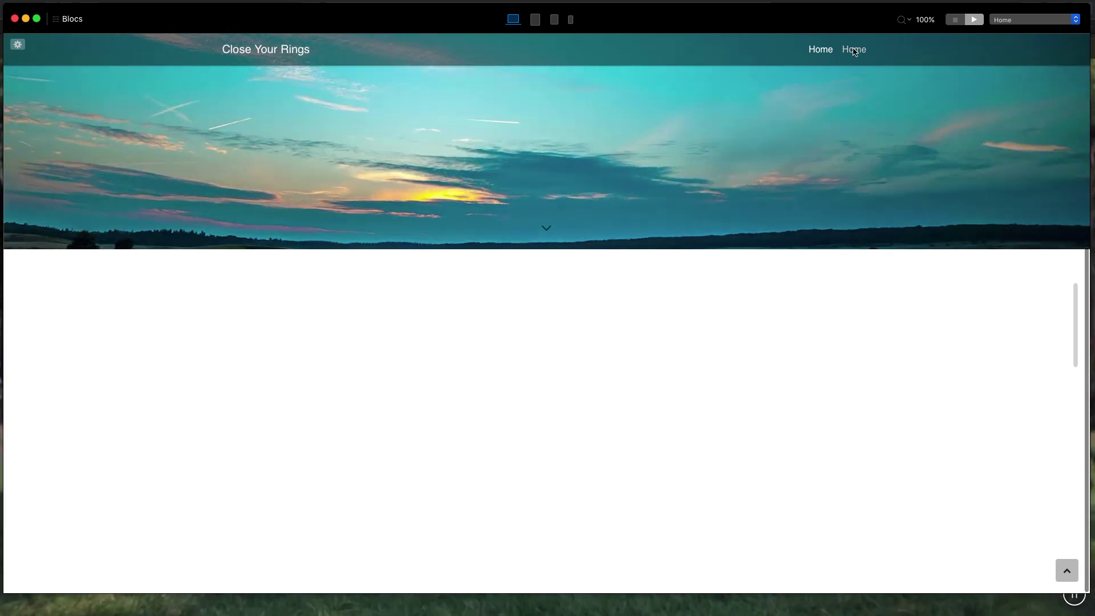
{"action": "scroll", "coordinate": [703, 108], "scroll_direction": "up", "scroll_amount": 3}
{"action": "scroll", "coordinate": [702, 108], "scroll_direction": "up", "scroll_amount": 4}
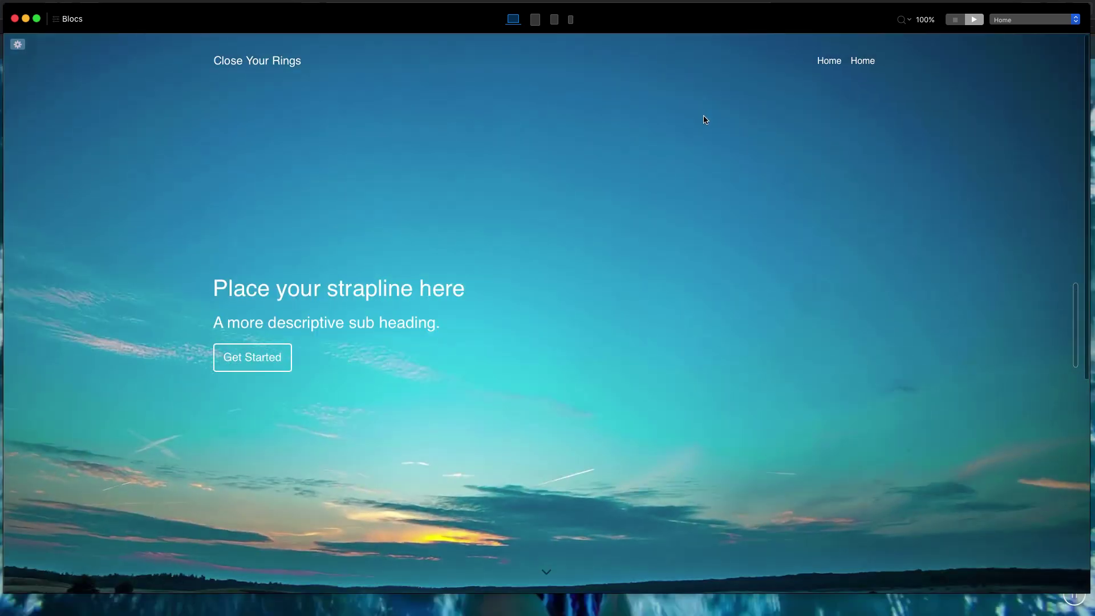
Step: Switch to Safari and scroll Apple's Close Your Rings page down and back up
{"action": "key", "text": "super+Tab"}
{"action": "scroll", "coordinate": [608, 364], "scroll_direction": "down", "scroll_amount": 10}
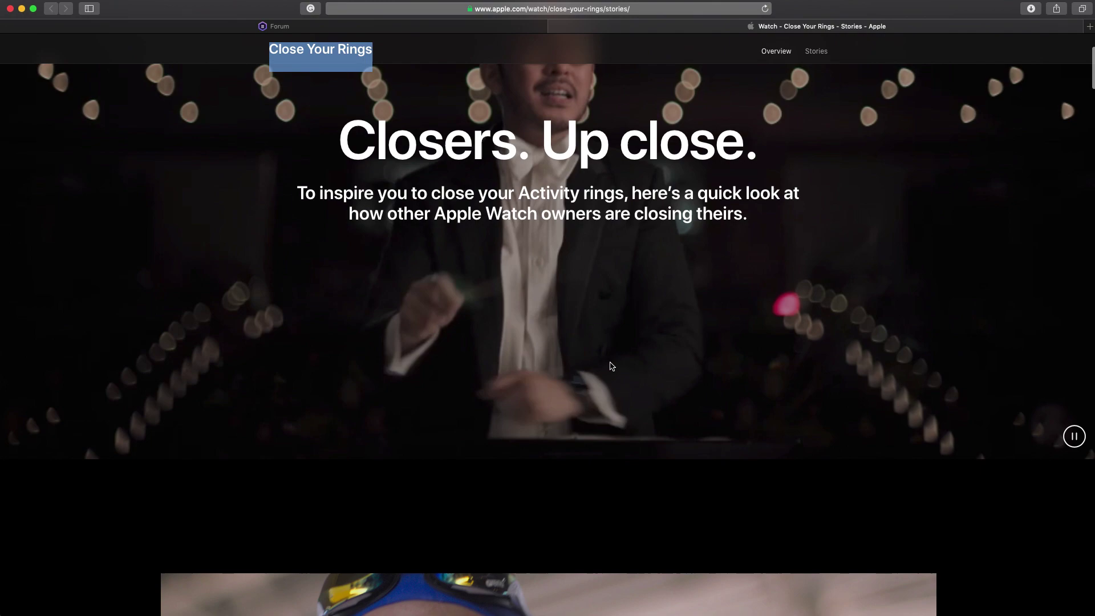
{"action": "scroll", "coordinate": [611, 367], "scroll_direction": "down", "scroll_amount": 6}
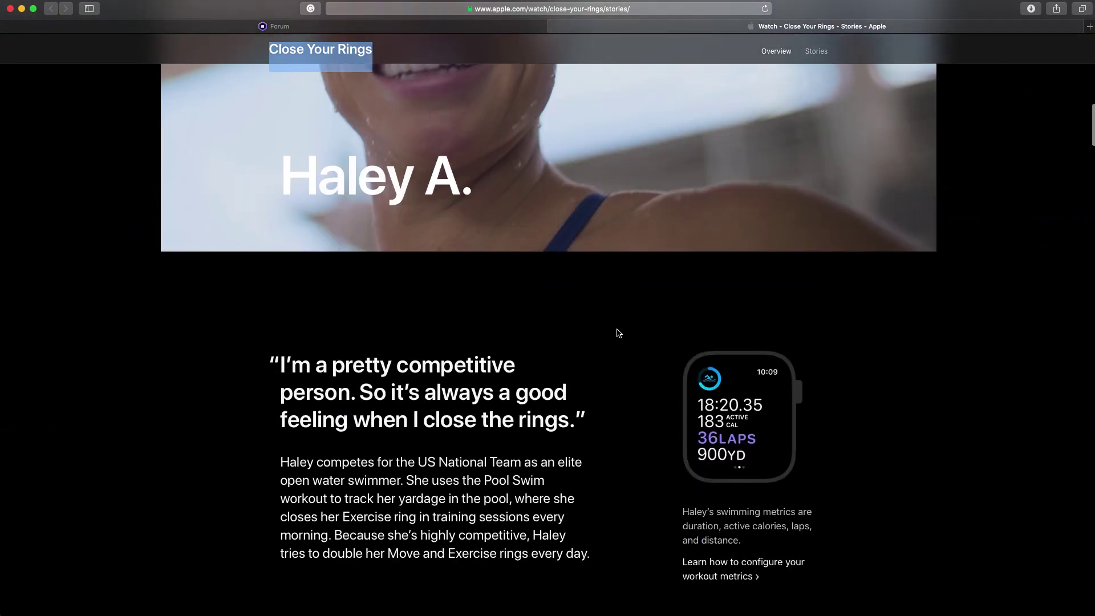
{"action": "scroll", "coordinate": [626, 298], "scroll_direction": "down", "scroll_amount": 3}
{"action": "scroll", "coordinate": [626, 301], "scroll_direction": "down", "scroll_amount": 5}
{"action": "scroll", "coordinate": [625, 303], "scroll_direction": "up", "scroll_amount": 12}
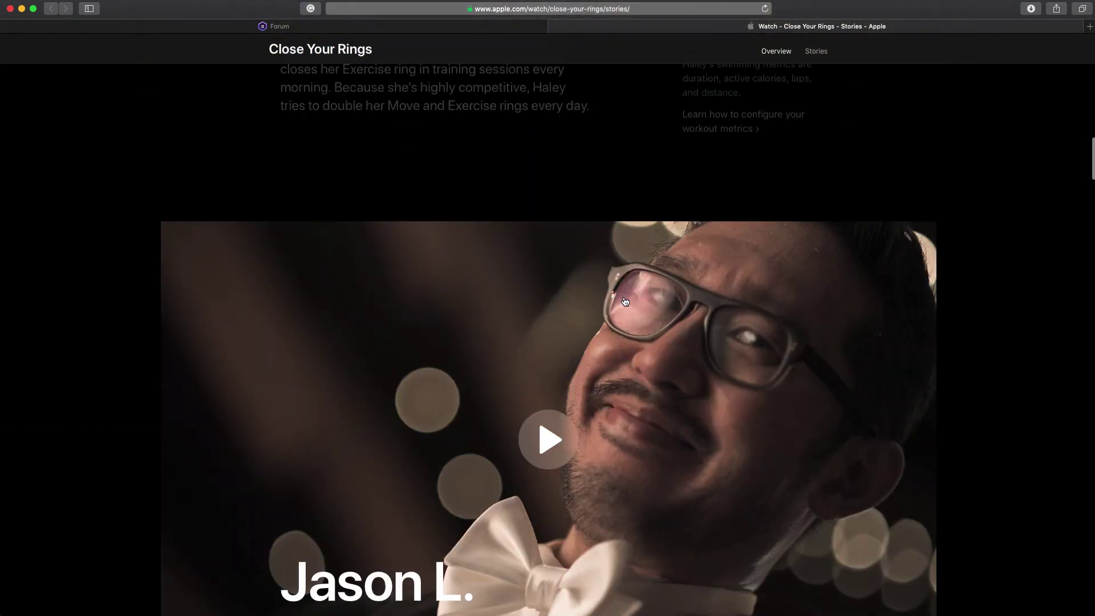
{"action": "scroll", "coordinate": [625, 301], "scroll_direction": "up", "scroll_amount": 15}
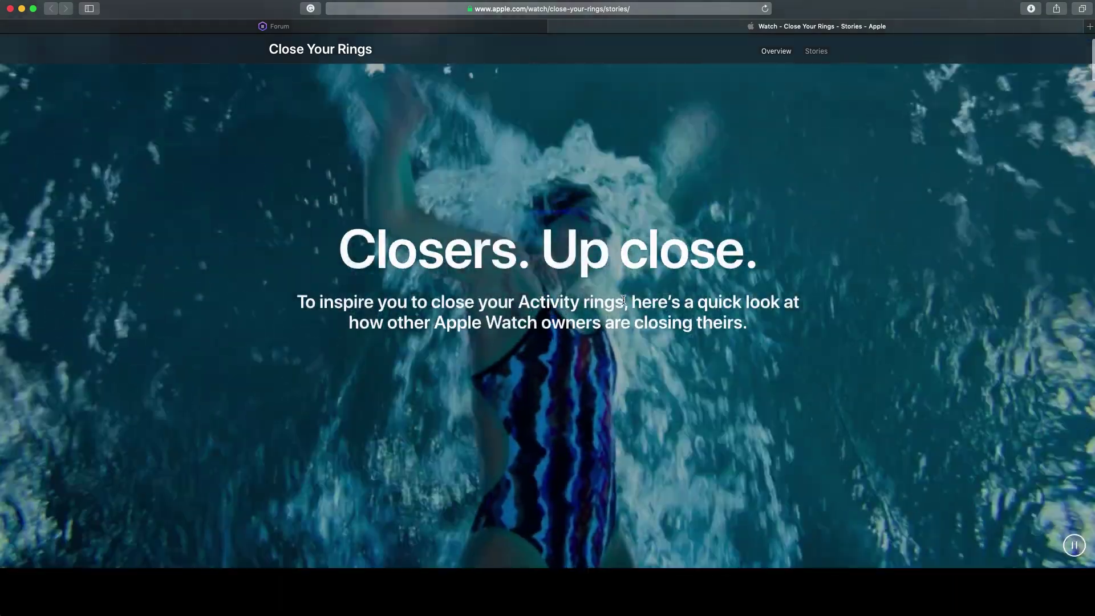